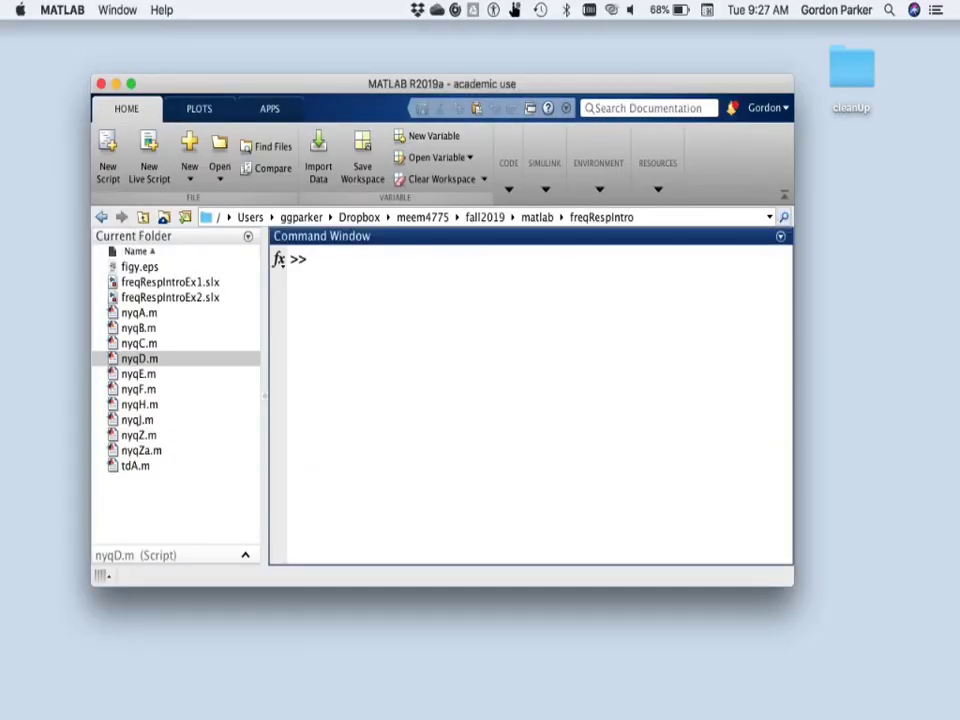
# Enter g=tf(3000,conv([1 4 3],[1 30])), giving 3000/(s^3 + 34 s^2 + 123 s + 90).
pyautogui.write('g=tf(3000,')
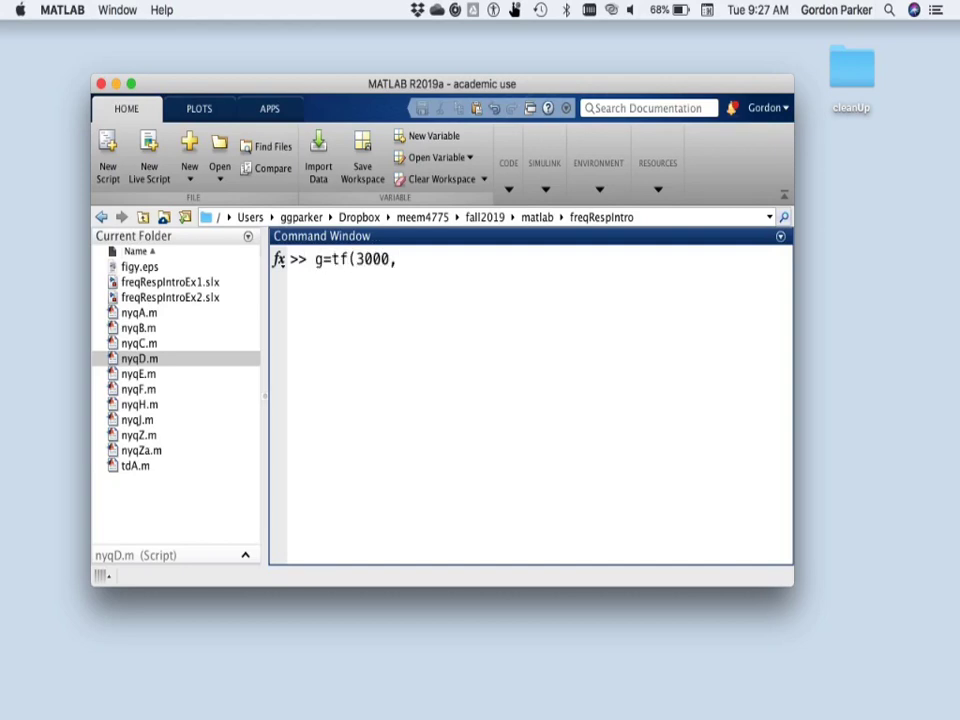
pyautogui.write('conv([1 4 3],1 30]')
pyautogui.press('BackSpace')
pyautogui.press('BackSpace')
pyautogui.press('BackSpace')
pyautogui.press('BackSpace')
pyautogui.press('BackSpace')
pyautogui.write('[1 30])')
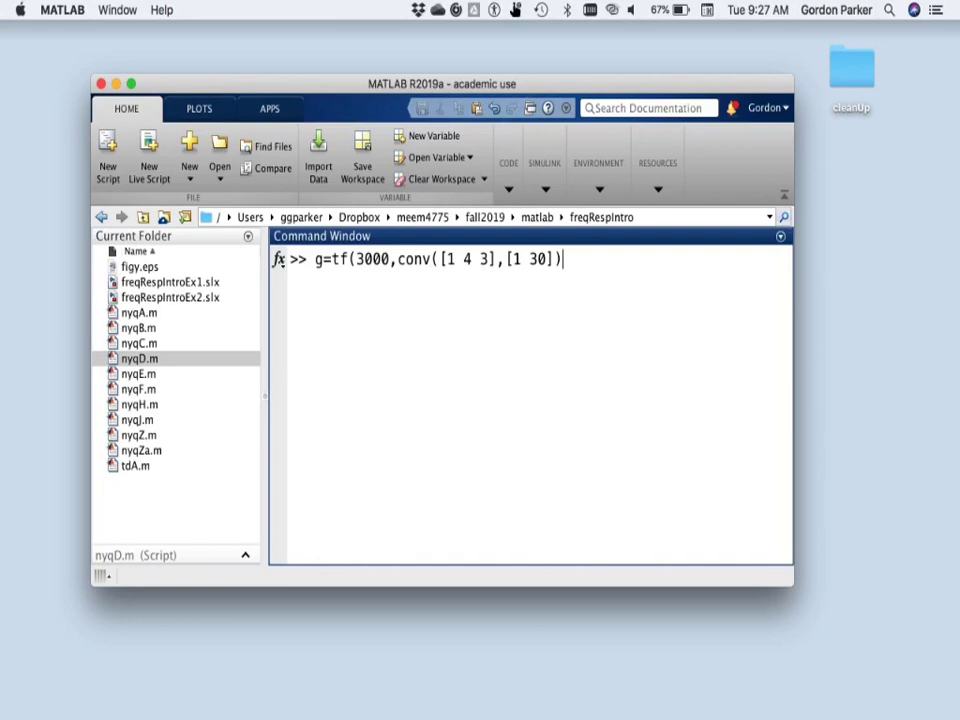
pyautogui.write(')')
pyautogui.press('Return')
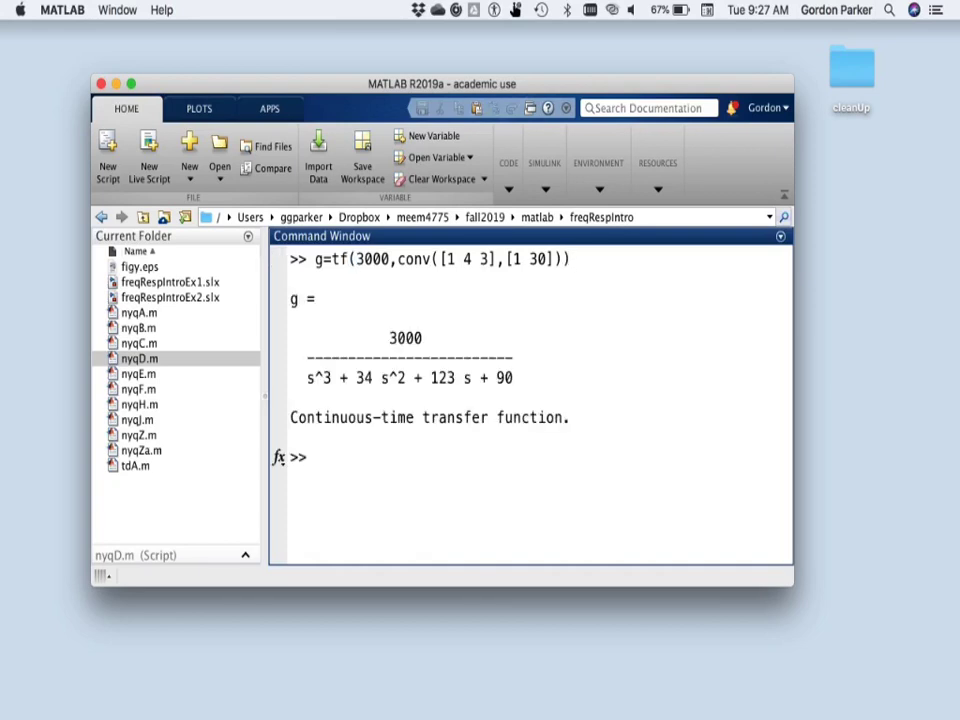
# Plot the Nyquist diagram of g in Figure 1 with nyquist(g).
pyautogui.write('nyquist(g)')
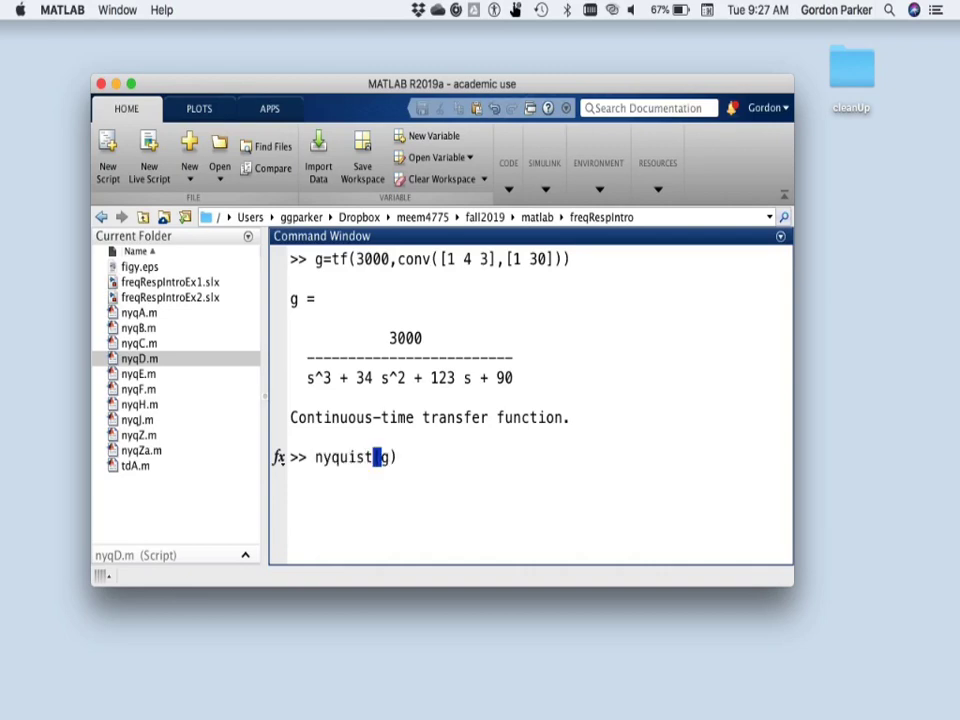
pyautogui.press('Return')
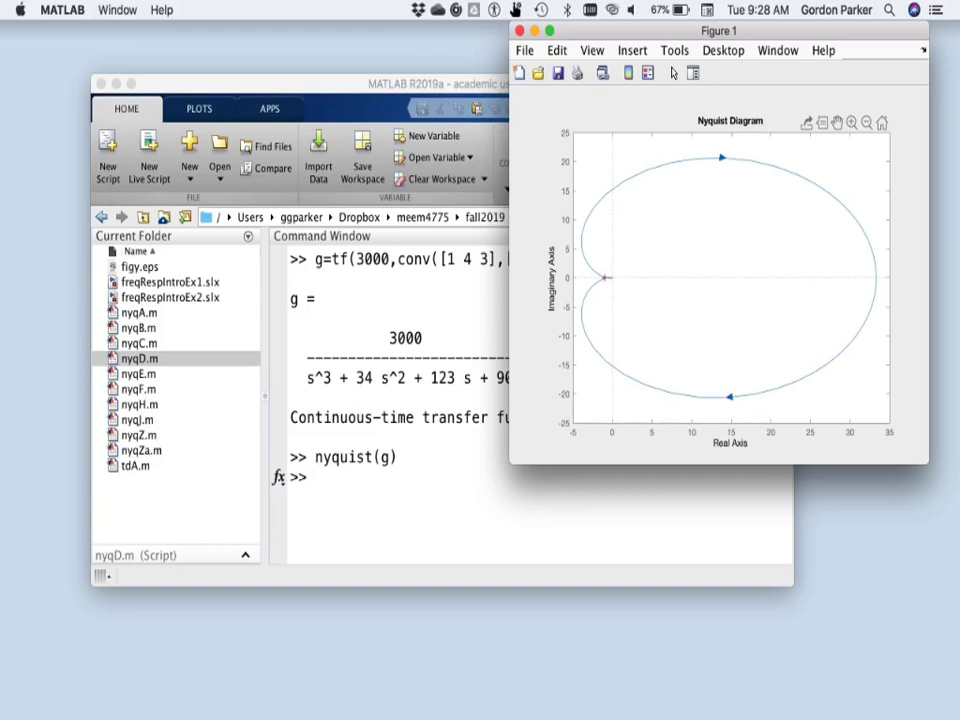
# Turn on the Grid option from the Nyquist plot's context menu to show dB M-circles.
pyautogui.rightClick(712, 234)
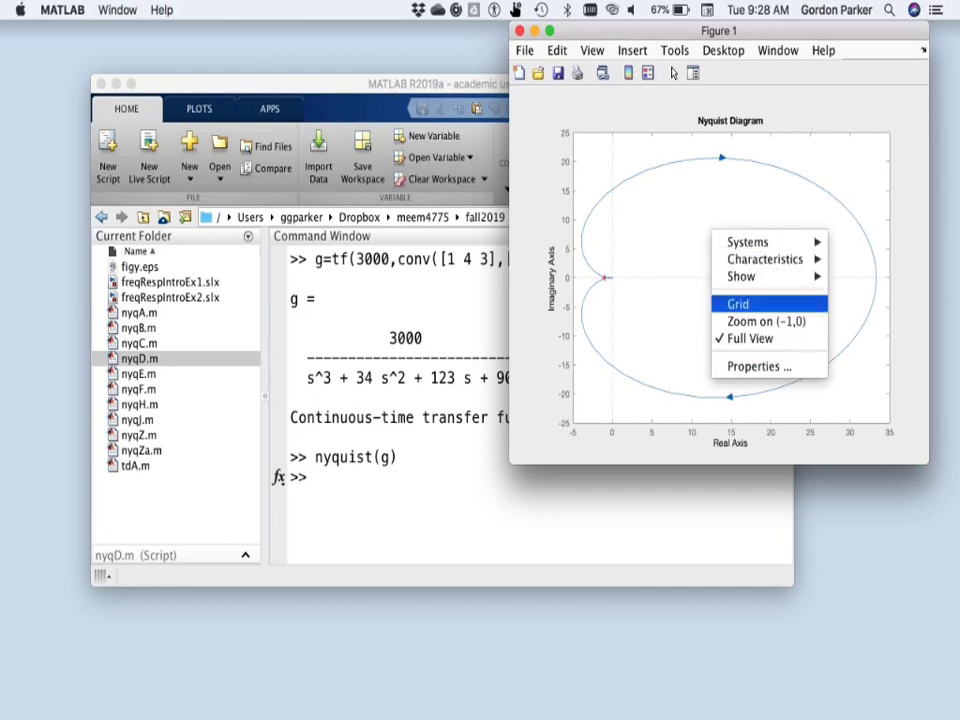
pyautogui.click(738, 304)
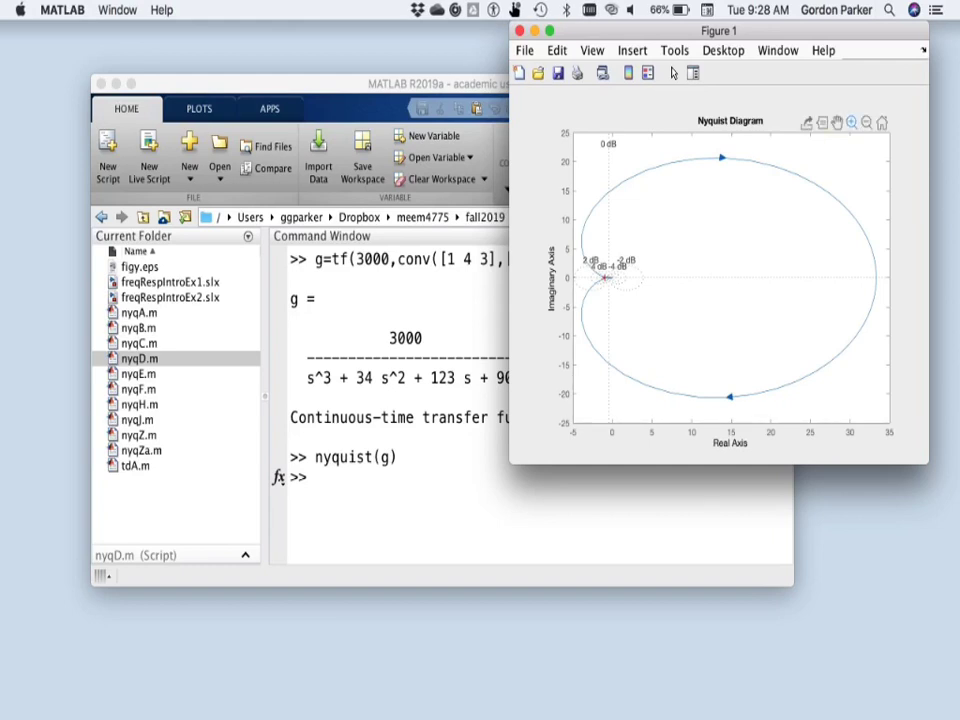
# Zoom the Nyquist plot in around the origin, then more tightly around the -1 point.
pyautogui.moveTo(580, 255); pyautogui.dragTo(642, 300)
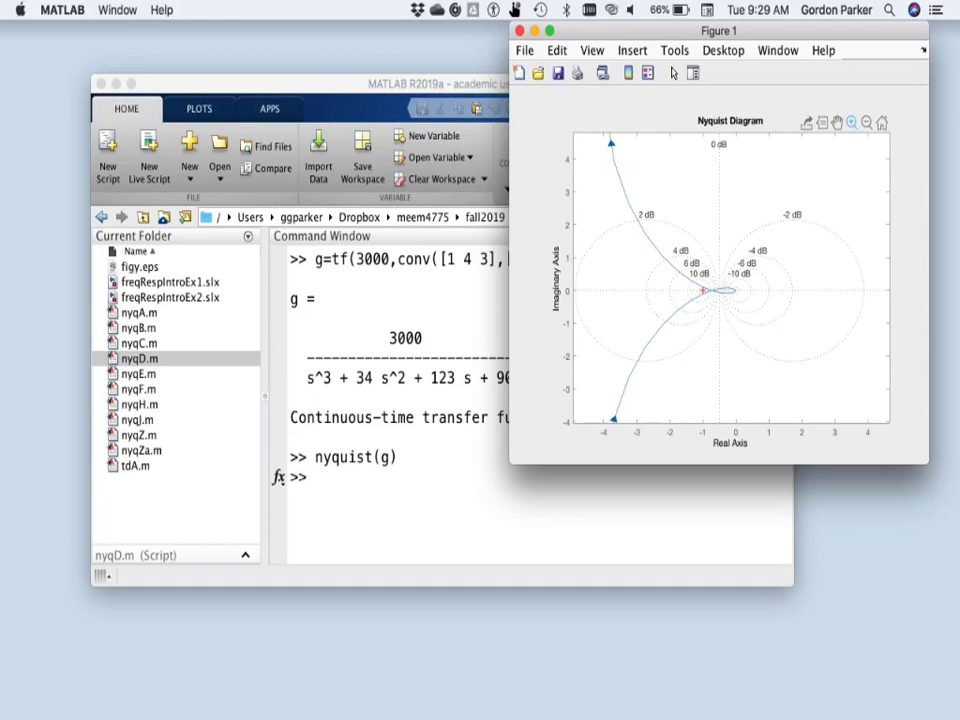
pyautogui.moveTo(777, 211); pyautogui.dragTo(596, 373)
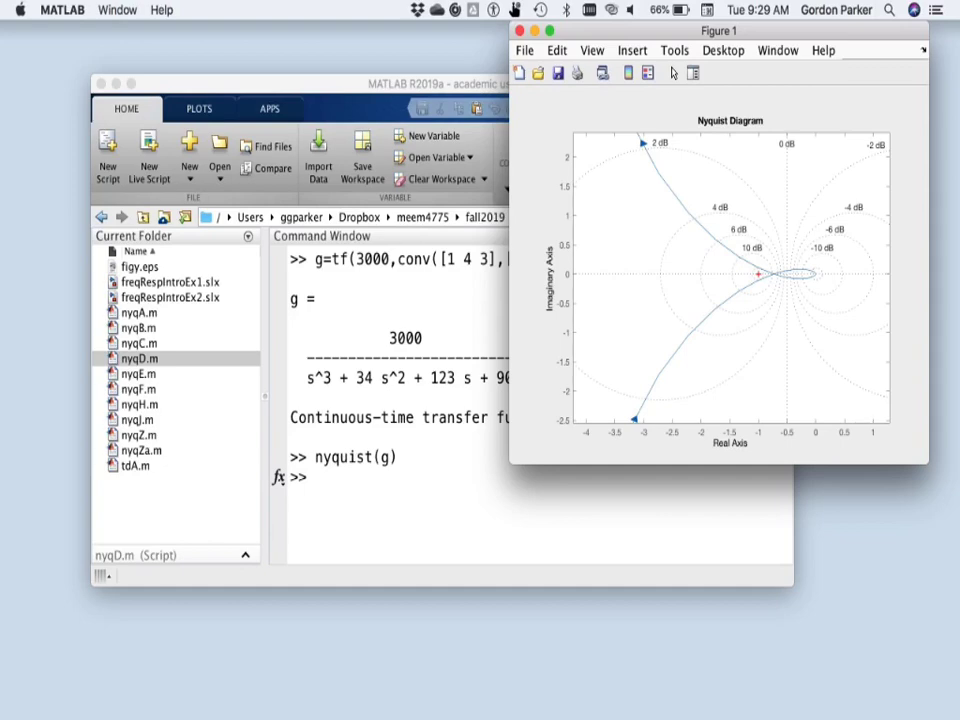
# Create an empty script pts.m with edit pts.m and close the nyqD.m script.
pyautogui.click(310, 477)
pyautogui.write('edit pts')
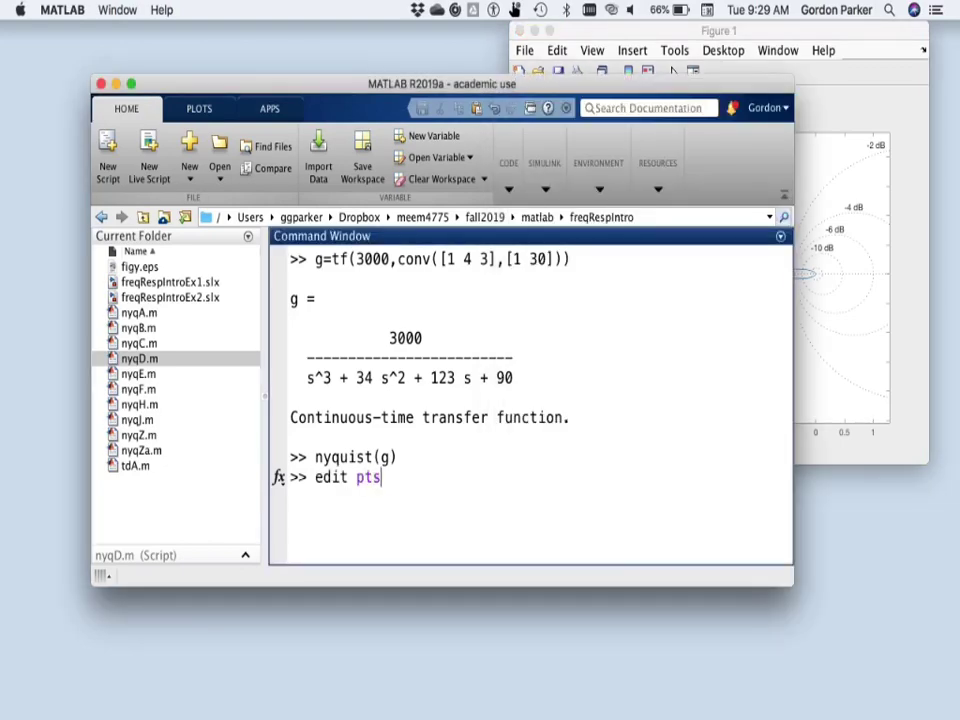
pyautogui.write('.m')
pyautogui.press('Return')
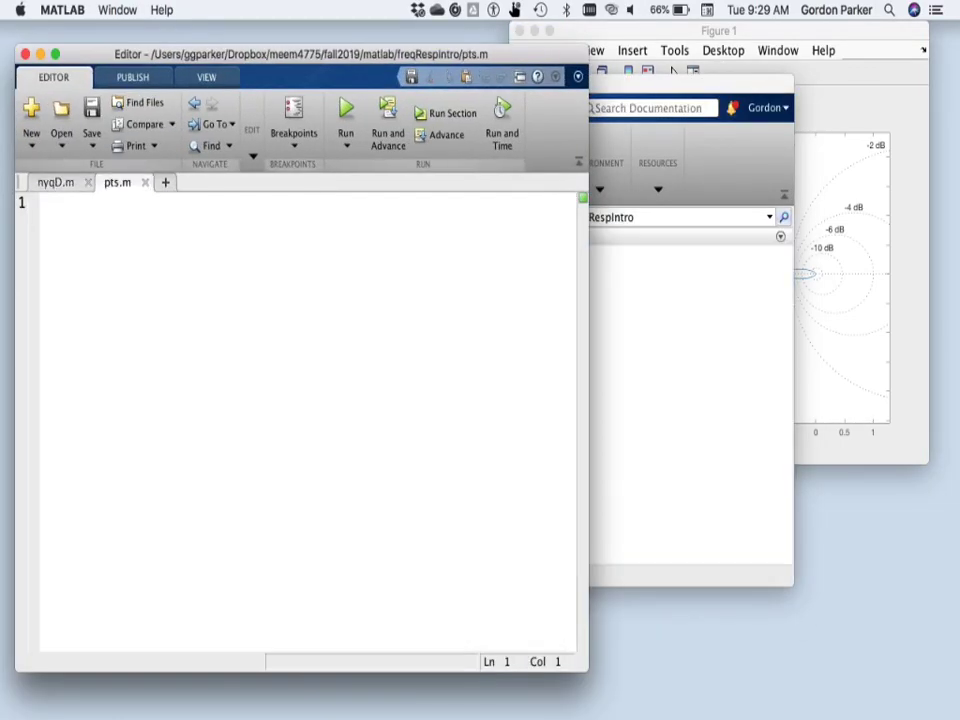
pyautogui.click(88, 182)
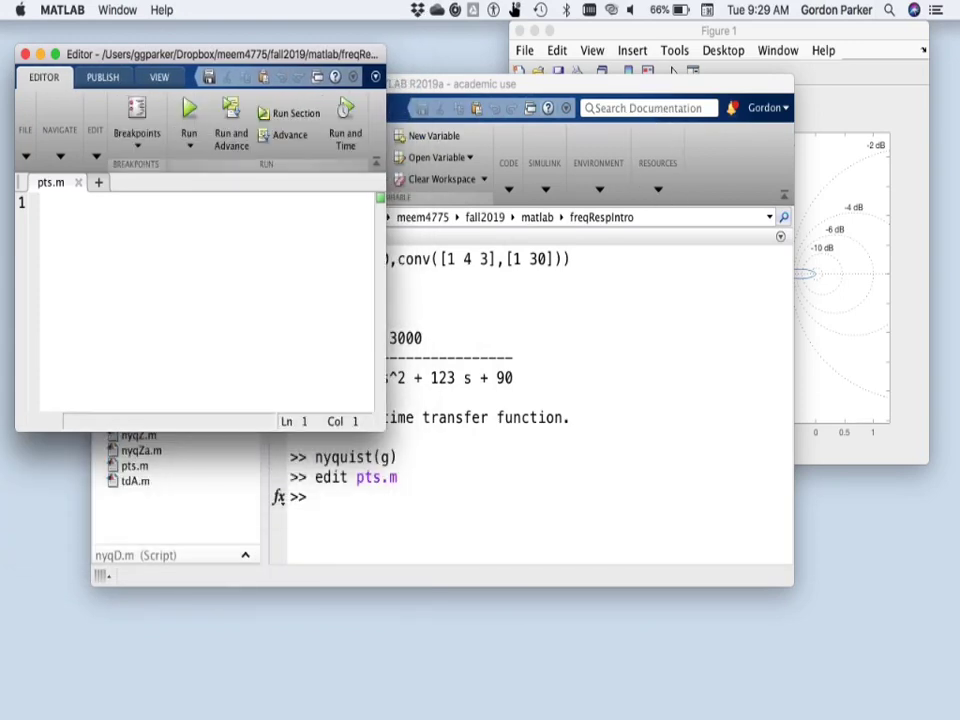
# Minimize the main MATLAB window so the Nyquist figure sits beside pts.m.
pyautogui.click(315, 497)
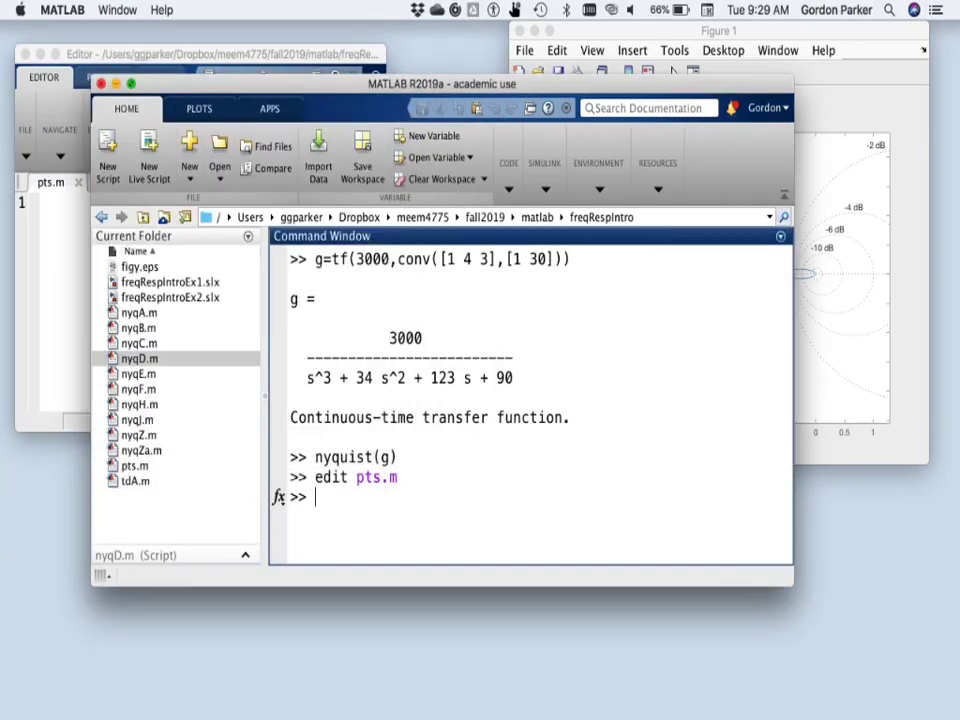
pyautogui.press('super+m')
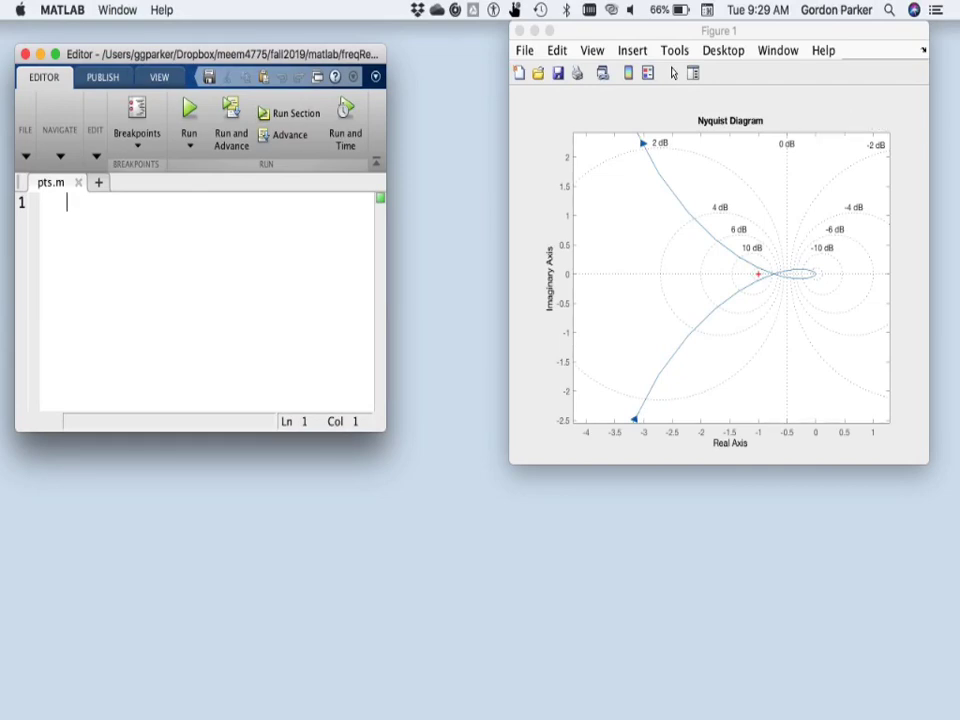
pyautogui.press('super+grave')
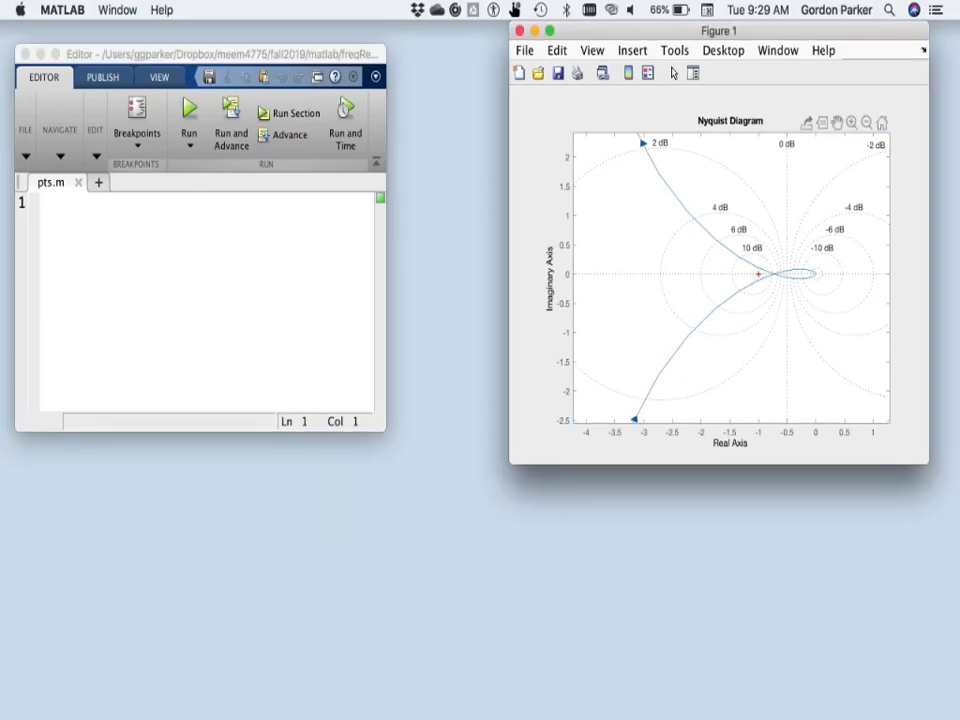
# Record the first reading '4.75, 2' in pts.m and save the script.
pyautogui.moveTo(641, 406)
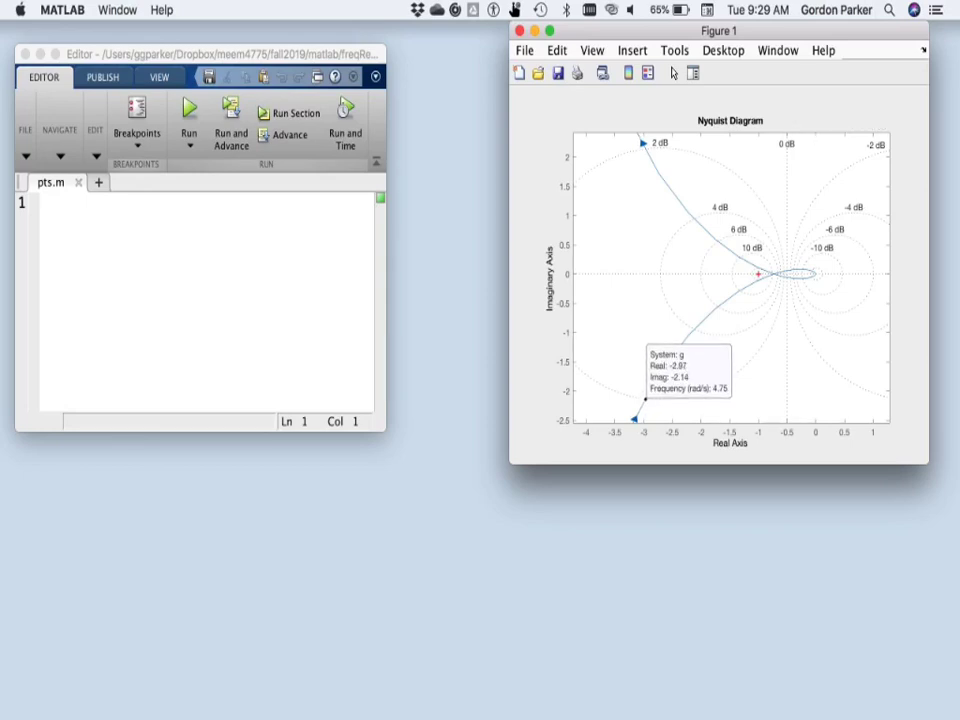
pyautogui.click(42, 202)
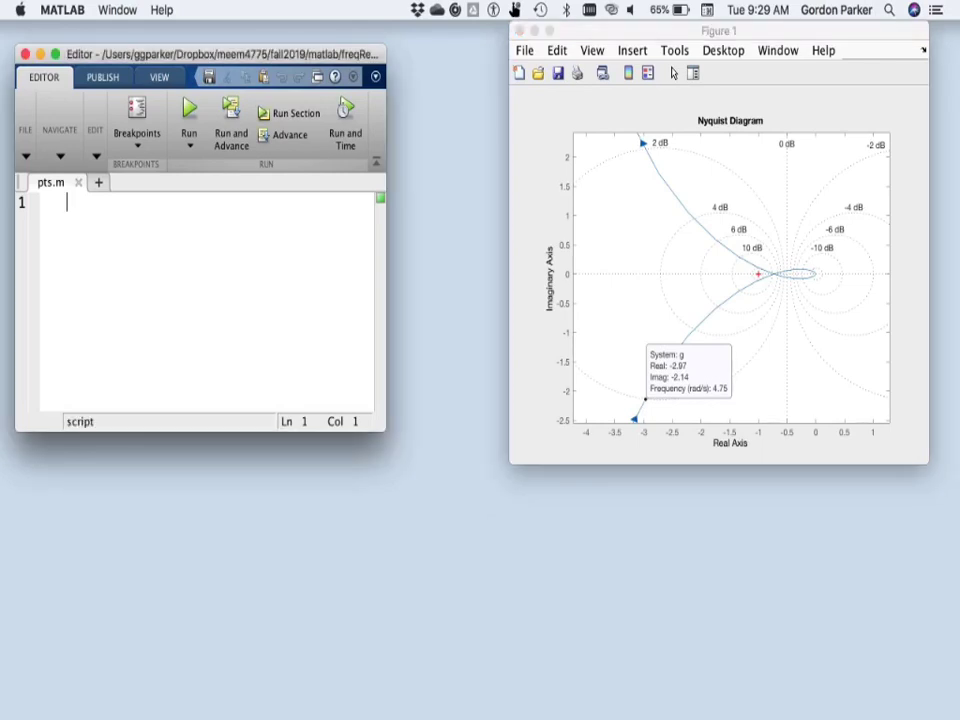
pyautogui.write('4.75, ')
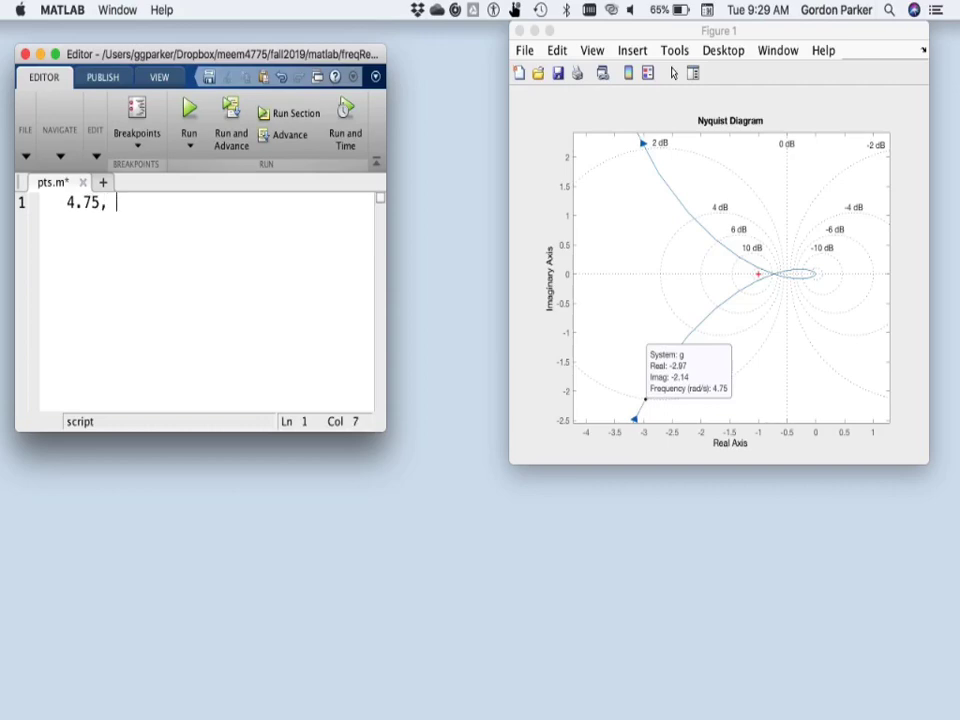
pyautogui.write('2')
pyautogui.press('Return')
pyautogui.press('super+s')
# Step the Nyquist data tip to 6.16 rad/s and record '6.16 4' in pts.m.
pyautogui.press('super+grave')
pyautogui.press('Right')
pyautogui.press('Right')
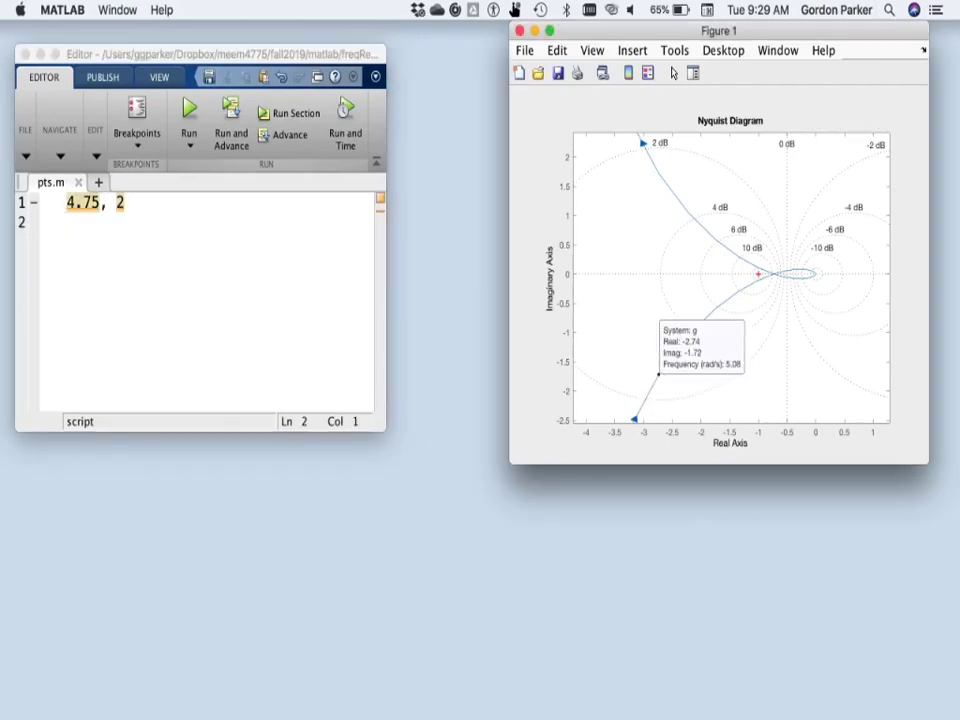
pyautogui.press('Right')
pyautogui.press('Right')
pyautogui.press('Right')
pyautogui.press('Right')
pyautogui.press('Right')
pyautogui.press('Right')
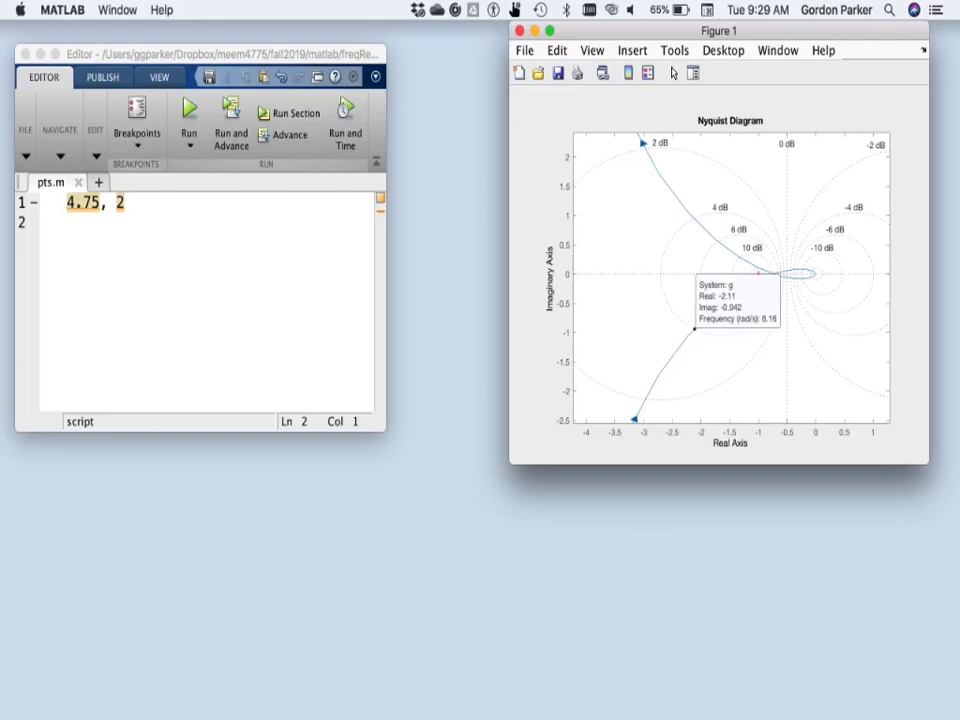
pyautogui.press('super+grave')
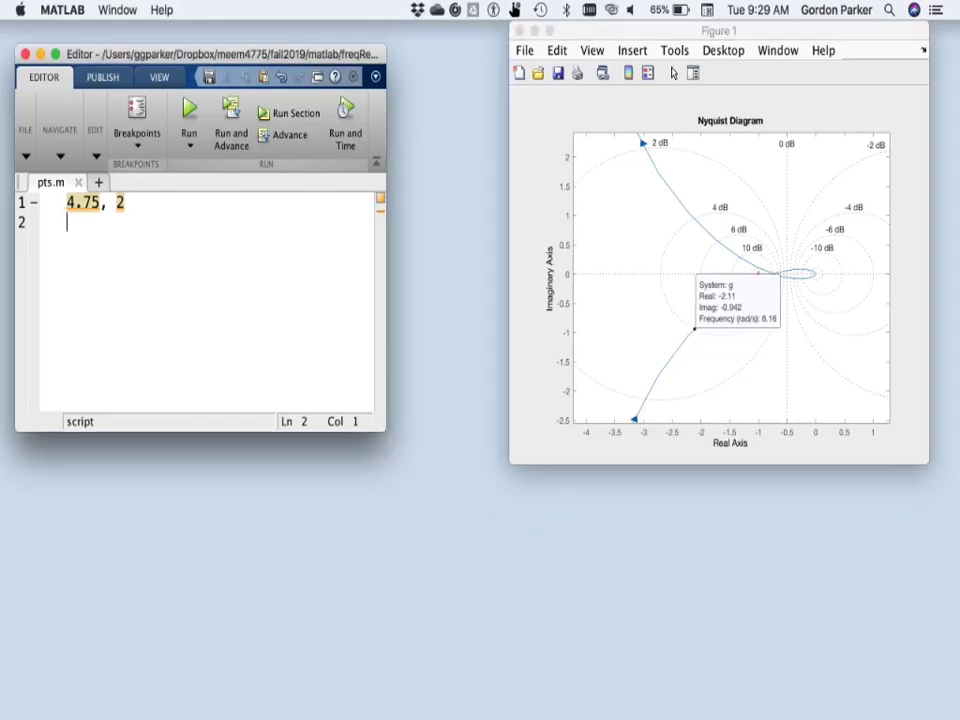
pyautogui.write('6.16 4')
pyautogui.press('Return')
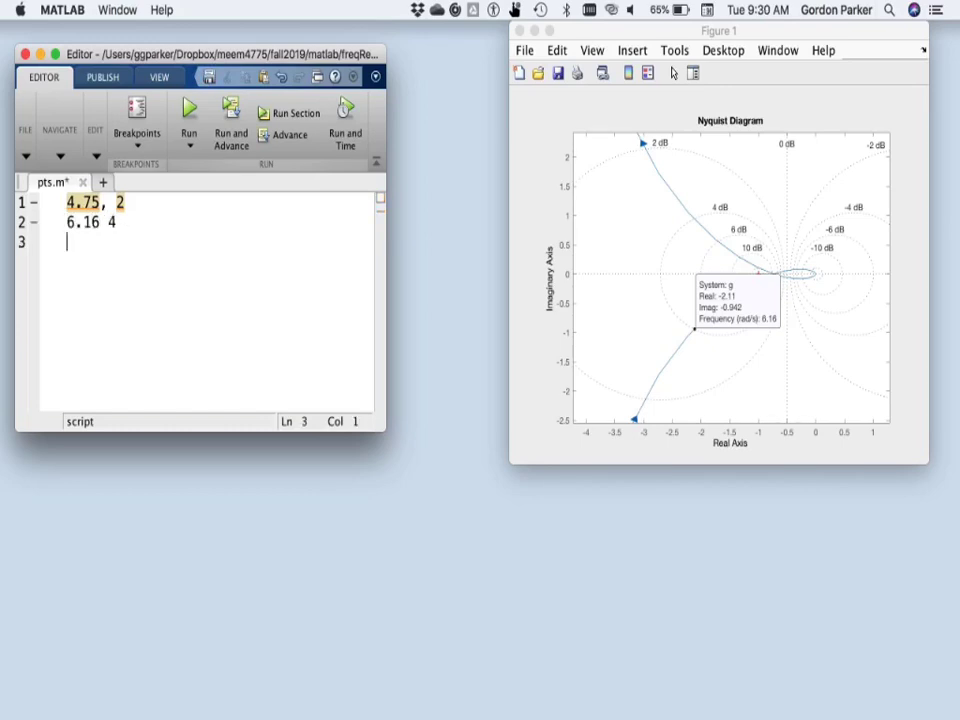
# Slide the data tip to about 7.07 rad/s, record '7.07 6', and save pts.m.
pyautogui.moveTo(695, 328); pyautogui.dragTo(718, 307)
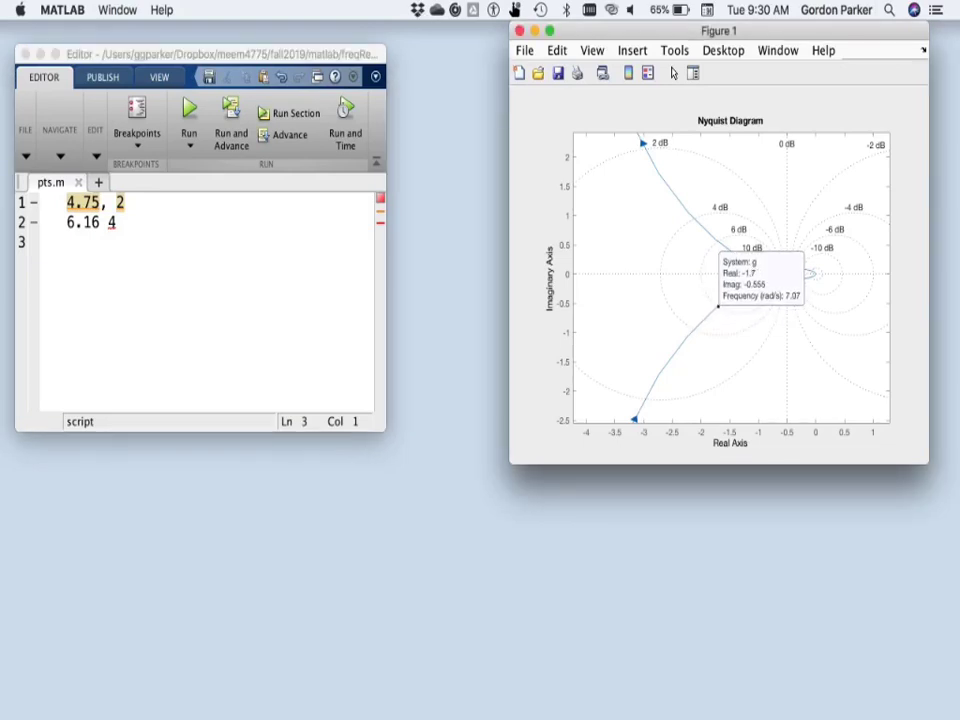
pyautogui.press('super+grave')
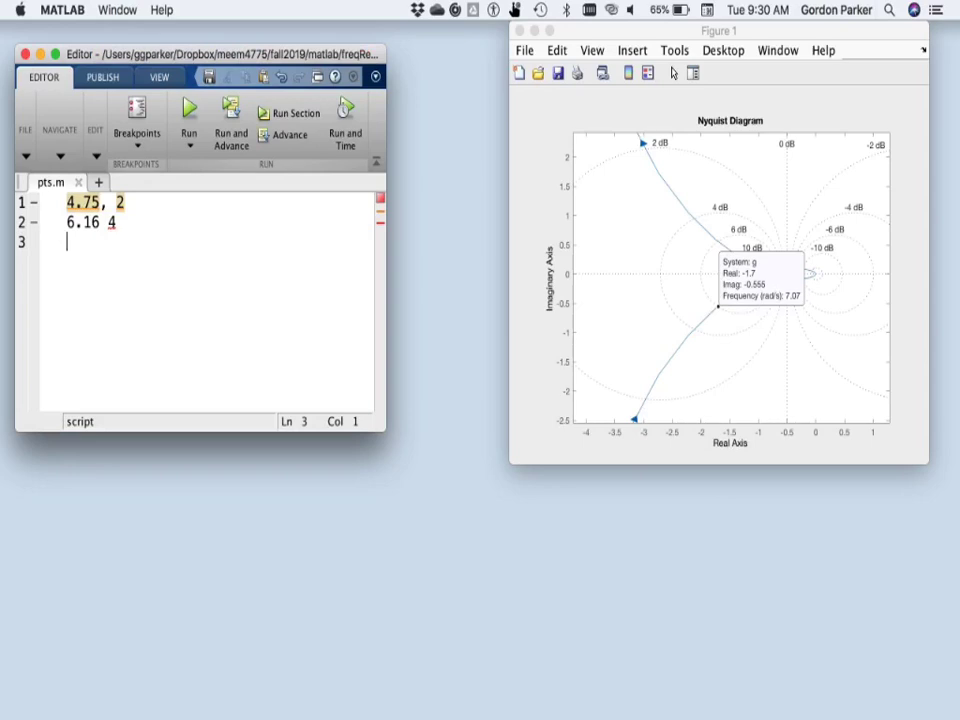
pyautogui.write('7.07 6')
pyautogui.press('Return')
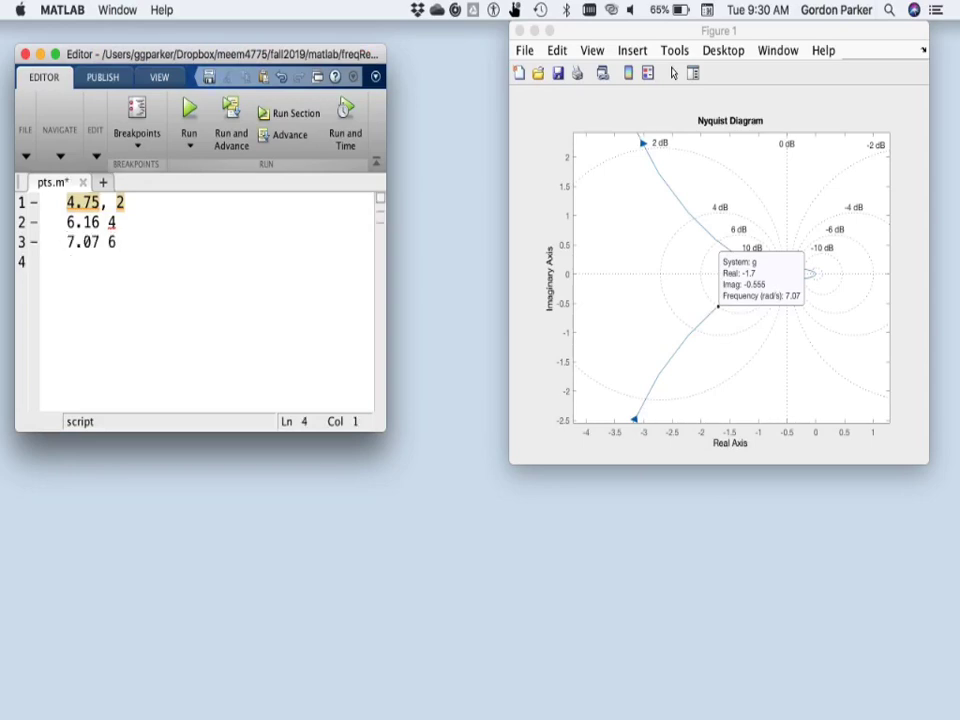
pyautogui.press('super+s')
# Nudge the data tip to 8.14 rad/s, record '8.14 10' in pts.m, and save.
pyautogui.press('super+grave')
pyautogui.press('Right')
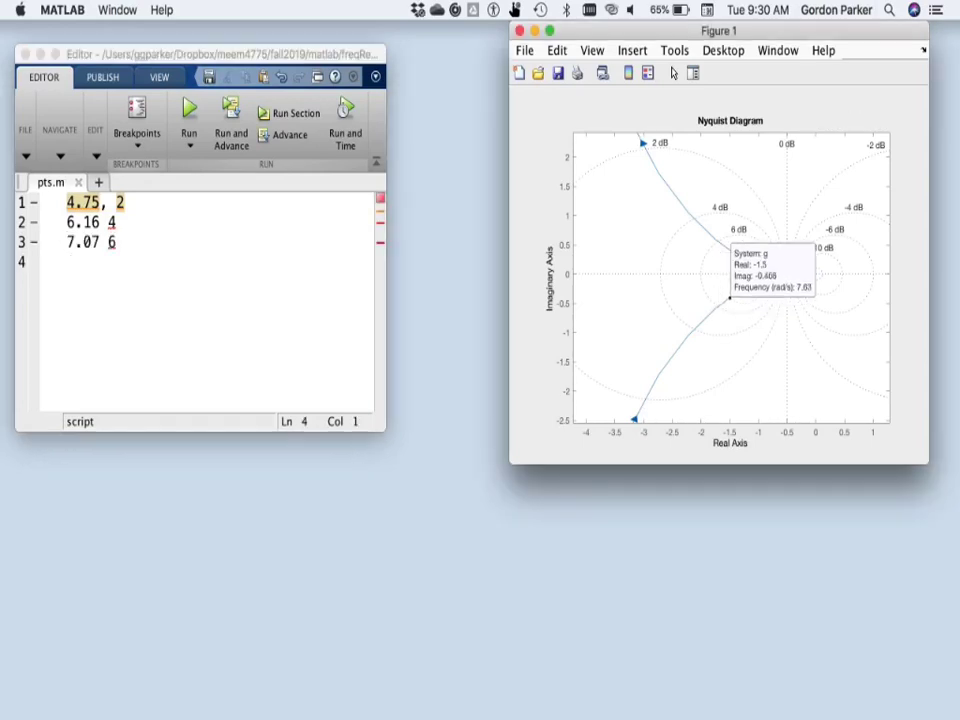
pyautogui.press('Right')
pyautogui.press('Right')
pyautogui.press('Right')
pyautogui.press('Right')
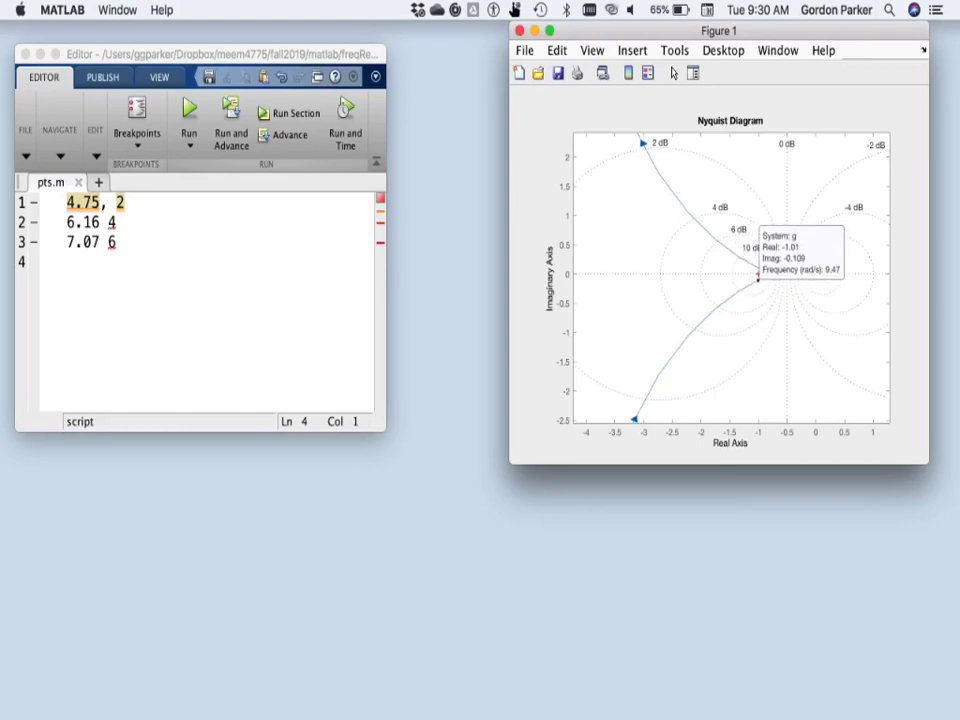
pyautogui.press('Left')
pyautogui.press('Left')
pyautogui.press('Left')
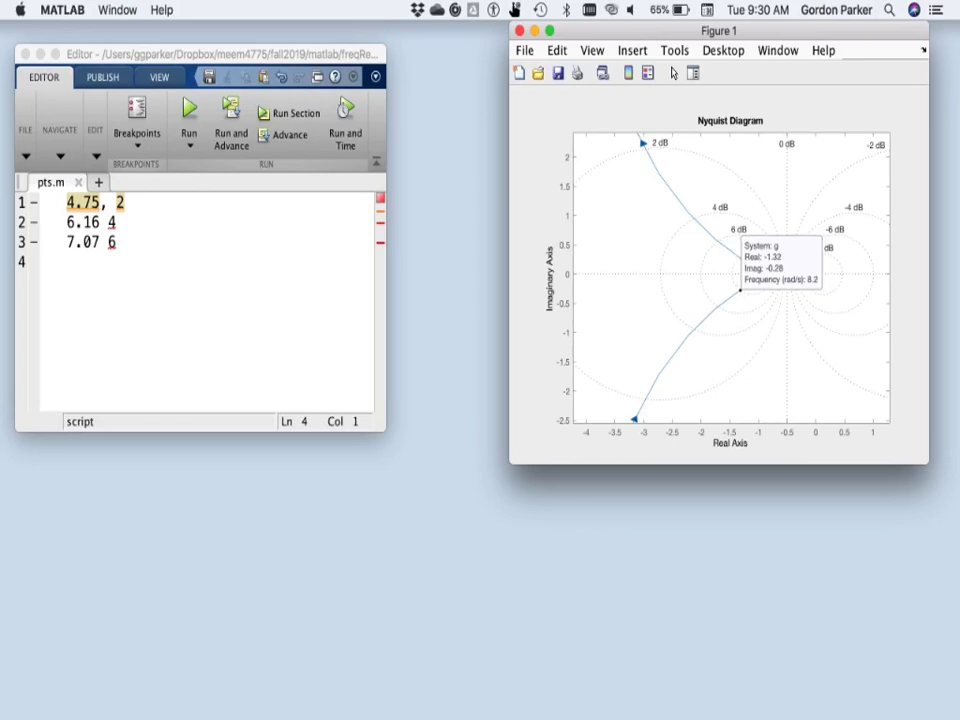
pyautogui.press('Right')
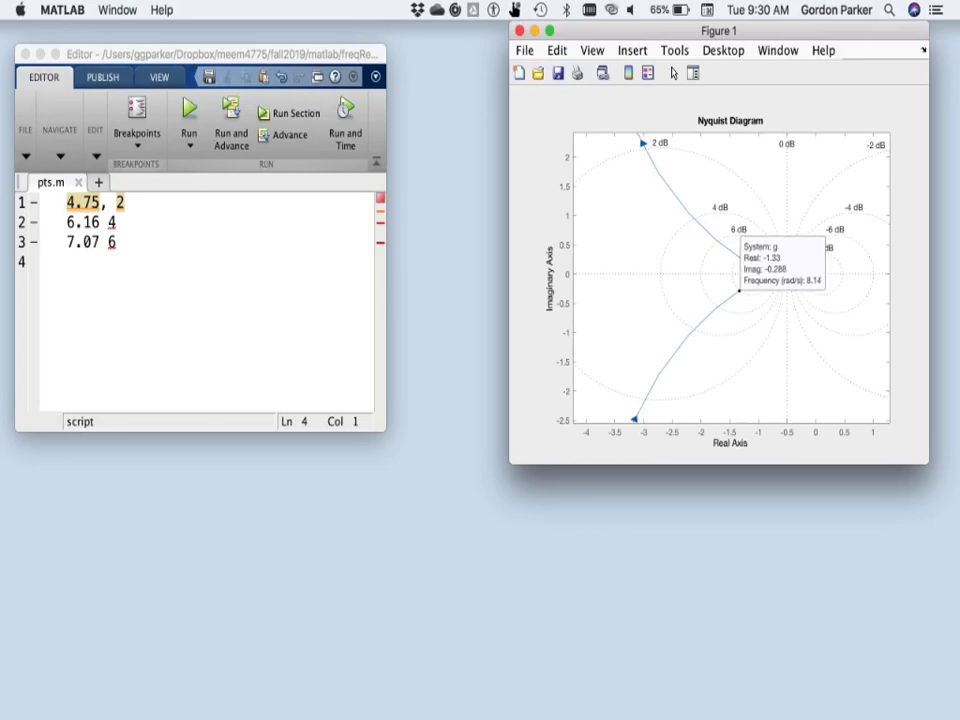
pyautogui.press('super+grave')
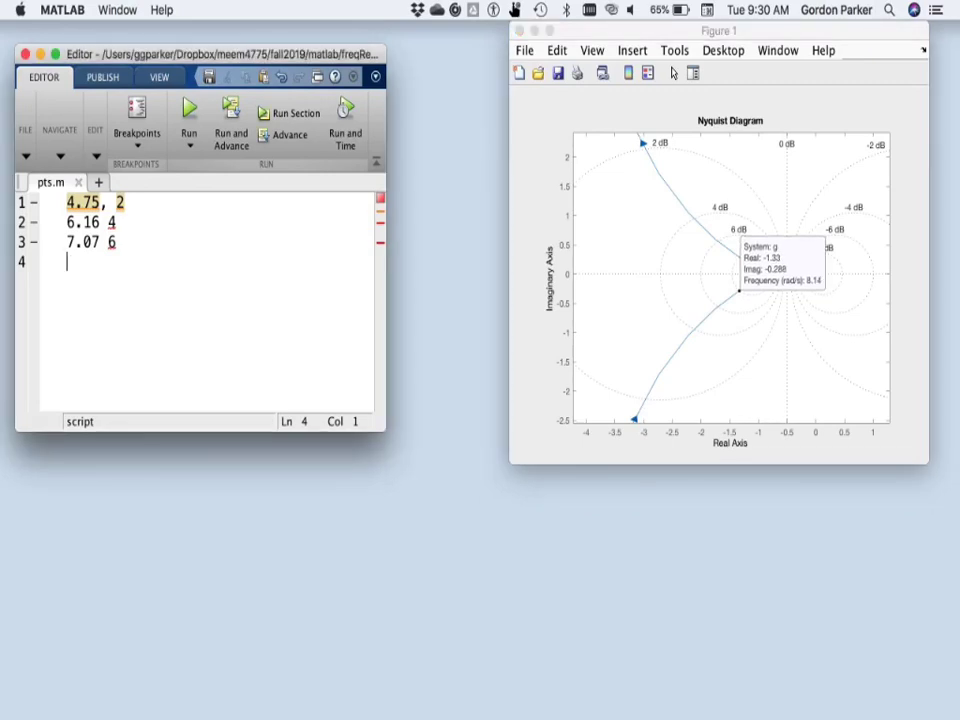
pyautogui.write('8.14 10')
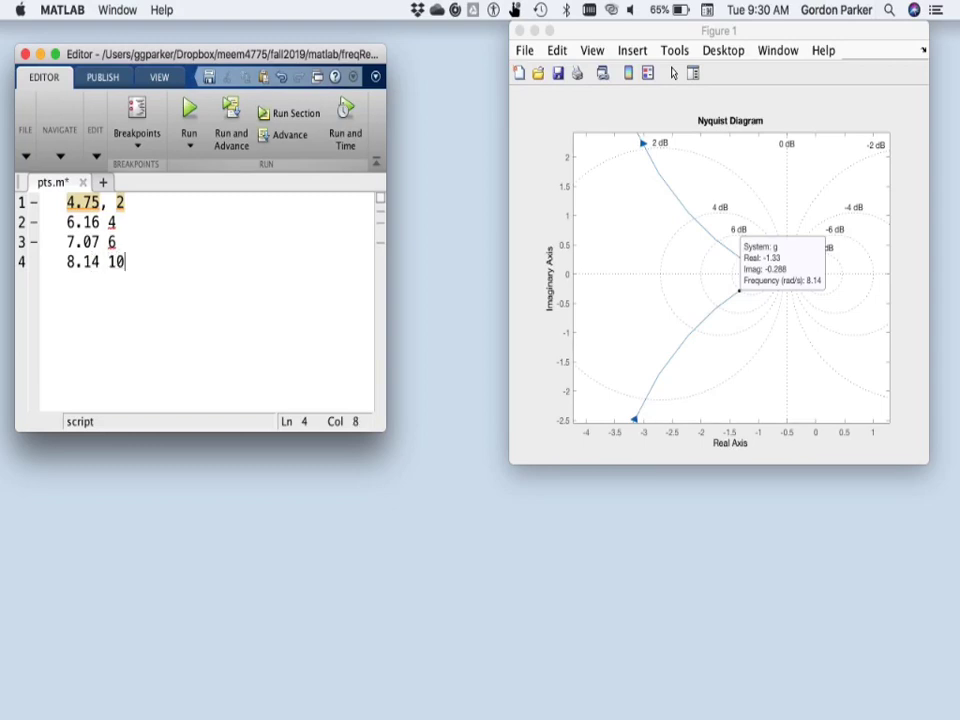
pyautogui.press('Return')
pyautogui.press('super+s')
# Move the data tip toward -1, then down the lower branch to 4.48 rad/s.
pyautogui.press('super+grave')
pyautogui.press('Right')
pyautogui.press('Right')
pyautogui.press('Right')
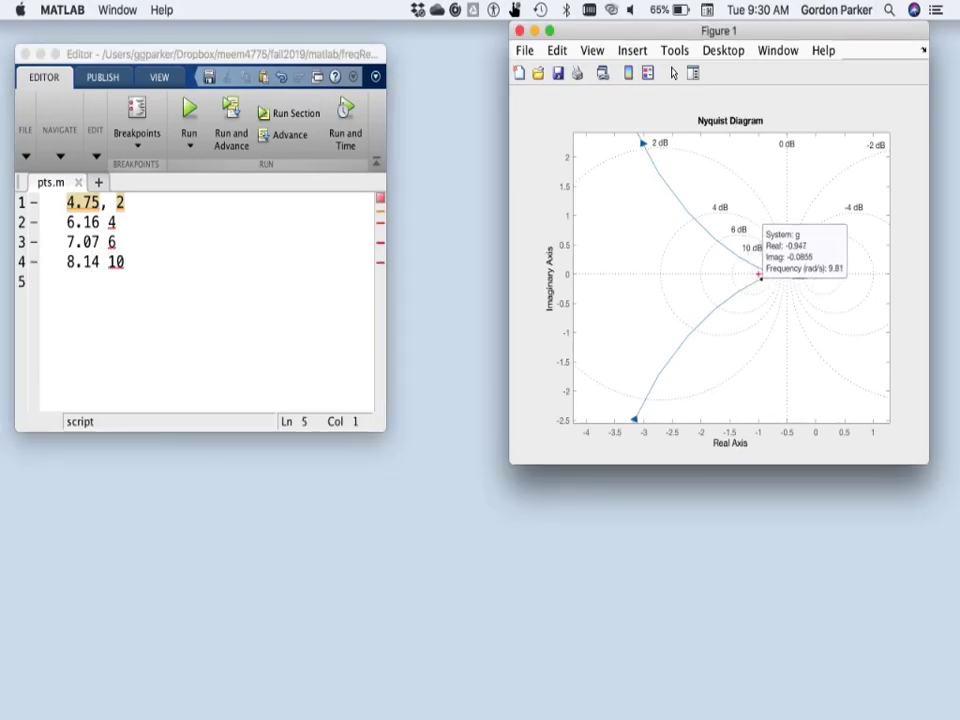
pyautogui.press('Left')
pyautogui.press('Left')
pyautogui.press('Left')
pyautogui.press('Left')
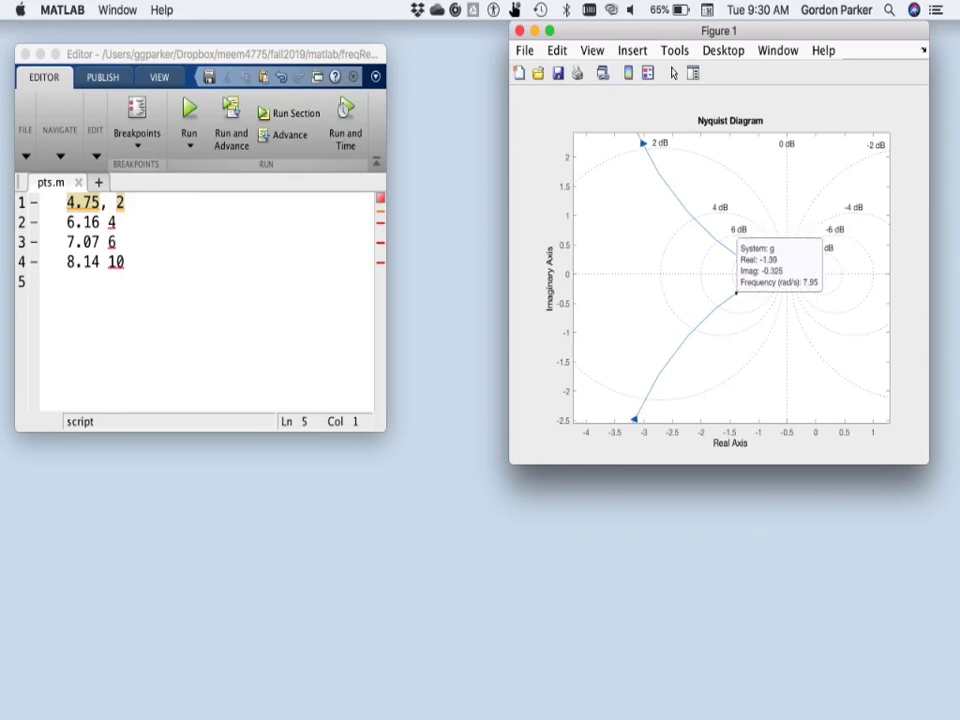
pyautogui.press('Left')
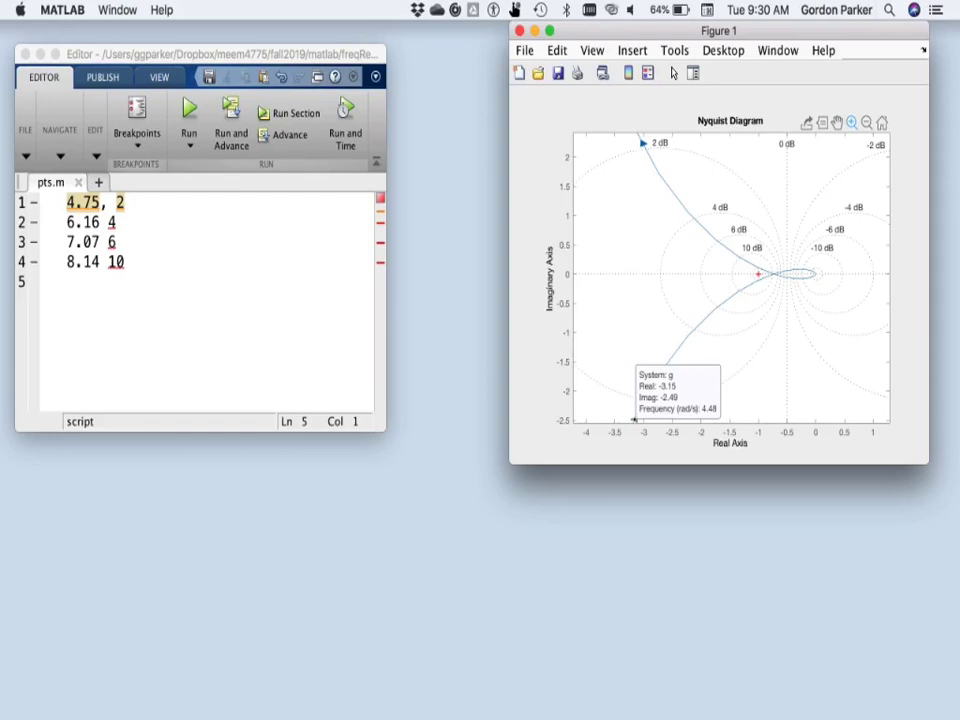
# Zoom to the -2 to 0 region and place a data tip at 9.63 rad/s (-0.977, -0.0978).
pyautogui.moveTo(812, 252); pyautogui.dragTo(703, 327)
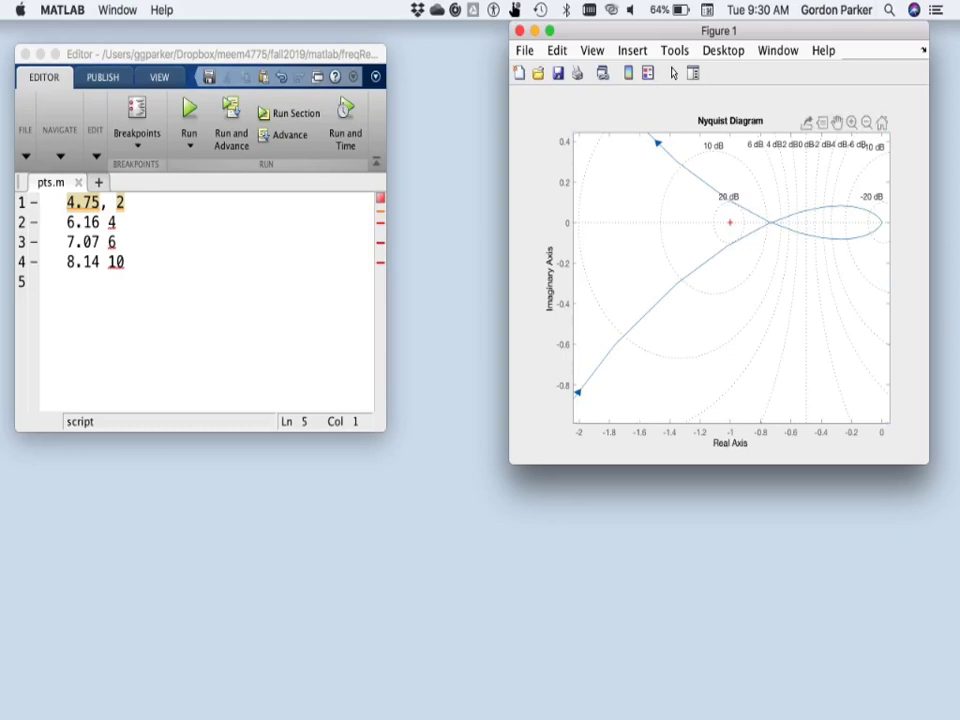
pyautogui.click(650, 310)
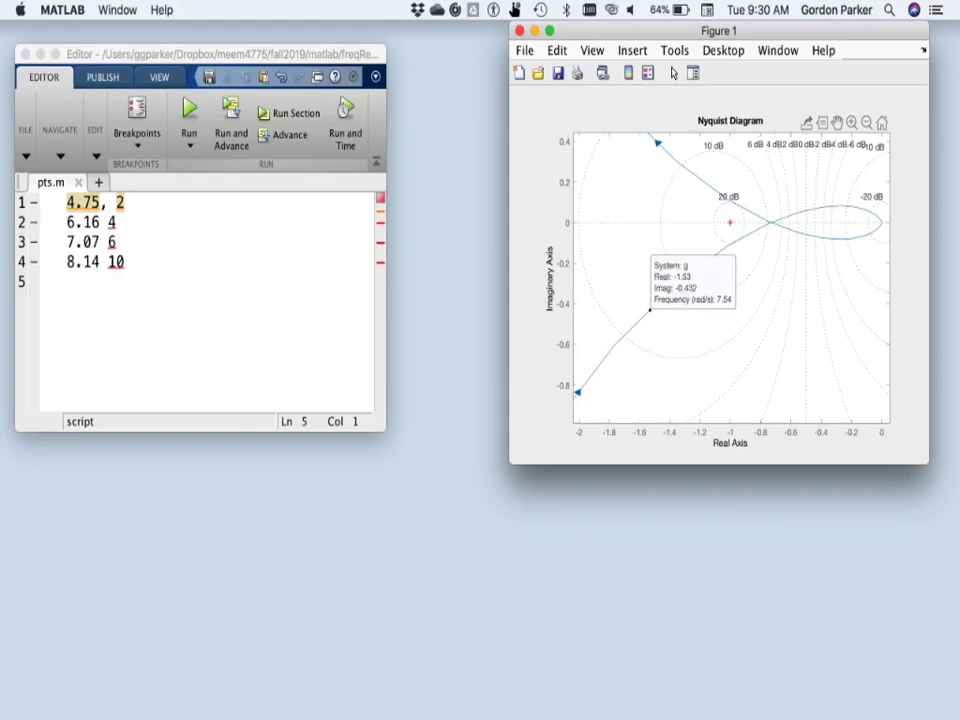
pyautogui.press('Right')
pyautogui.press('Right')
pyautogui.press('Right')
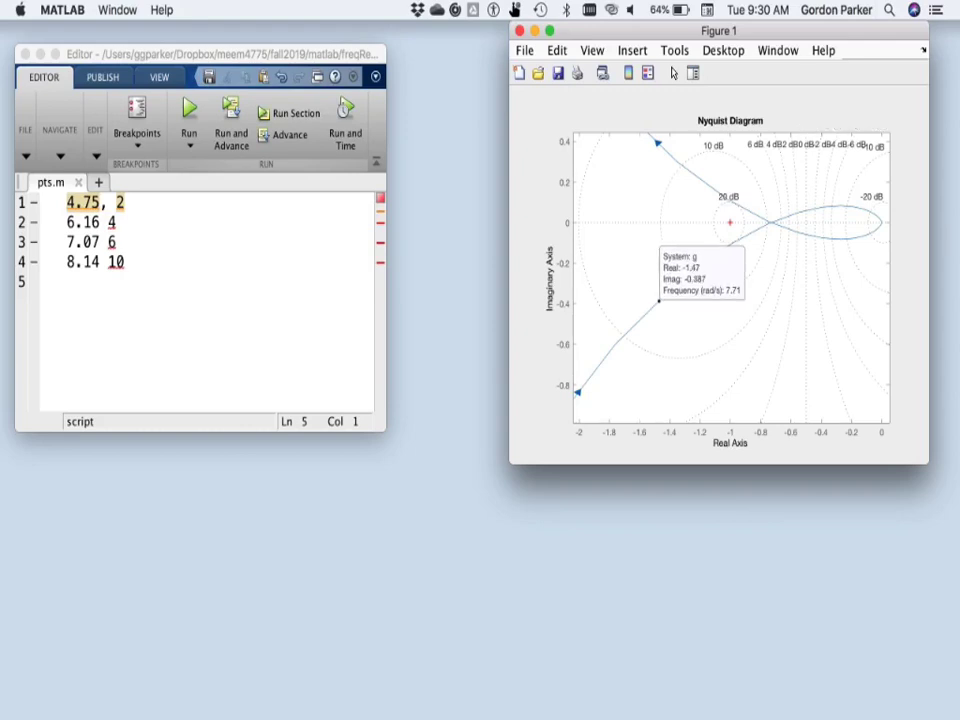
pyautogui.press('Right')
pyautogui.press('Right')
pyautogui.press('Right')
pyautogui.press('Right')
pyautogui.press('Right')
pyautogui.press('Right')
pyautogui.press('Right')
pyautogui.press('Right')
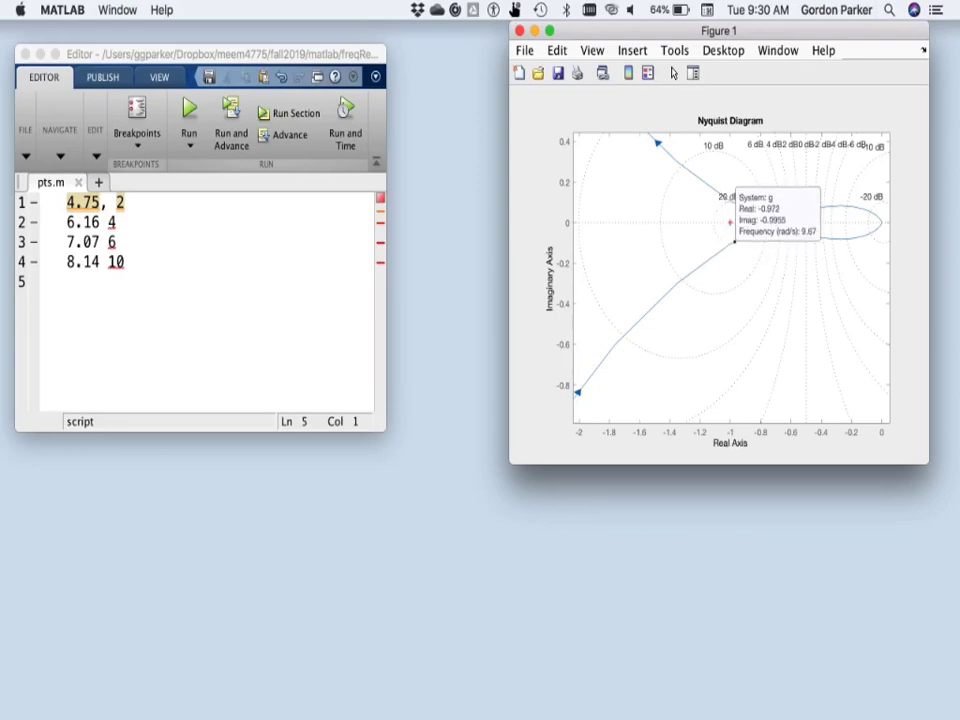
pyautogui.press('Left')
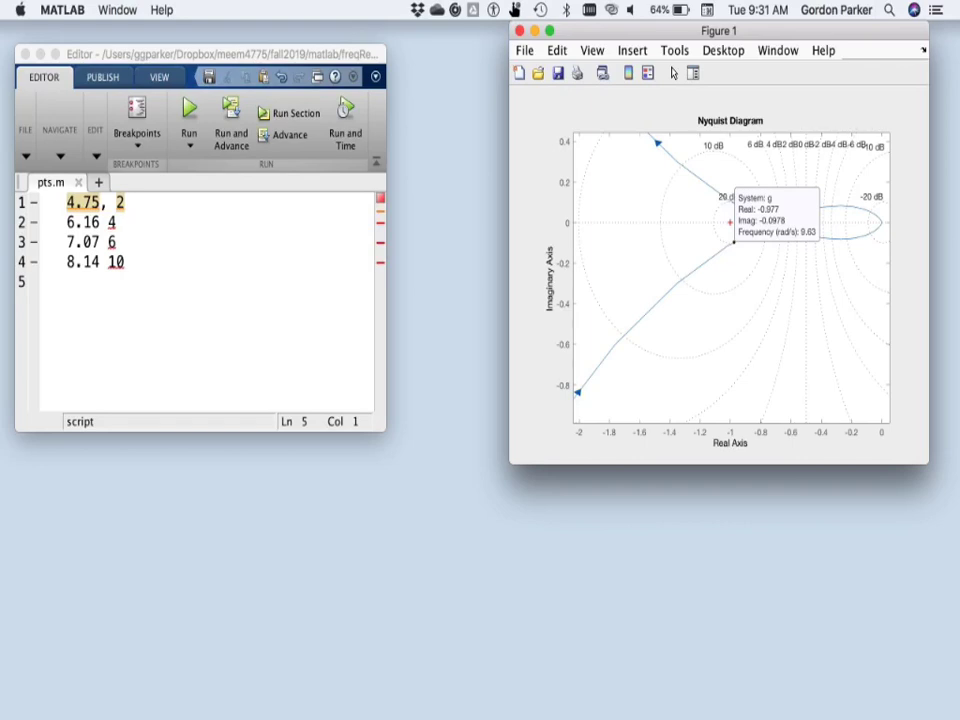
pyautogui.moveTo(415, 680)
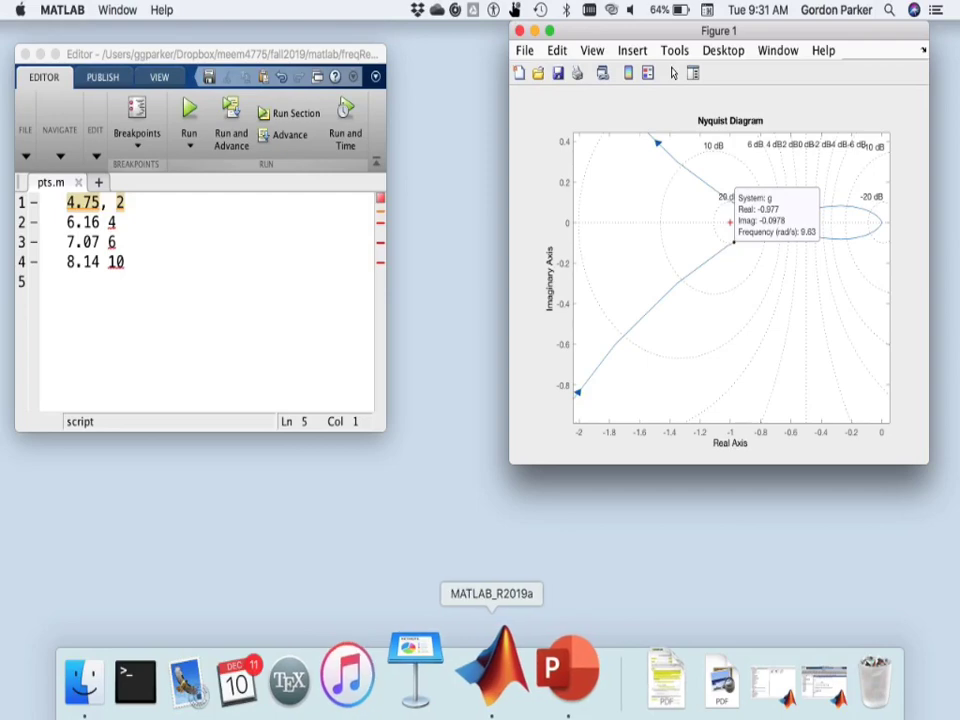
pyautogui.click(117, 10)
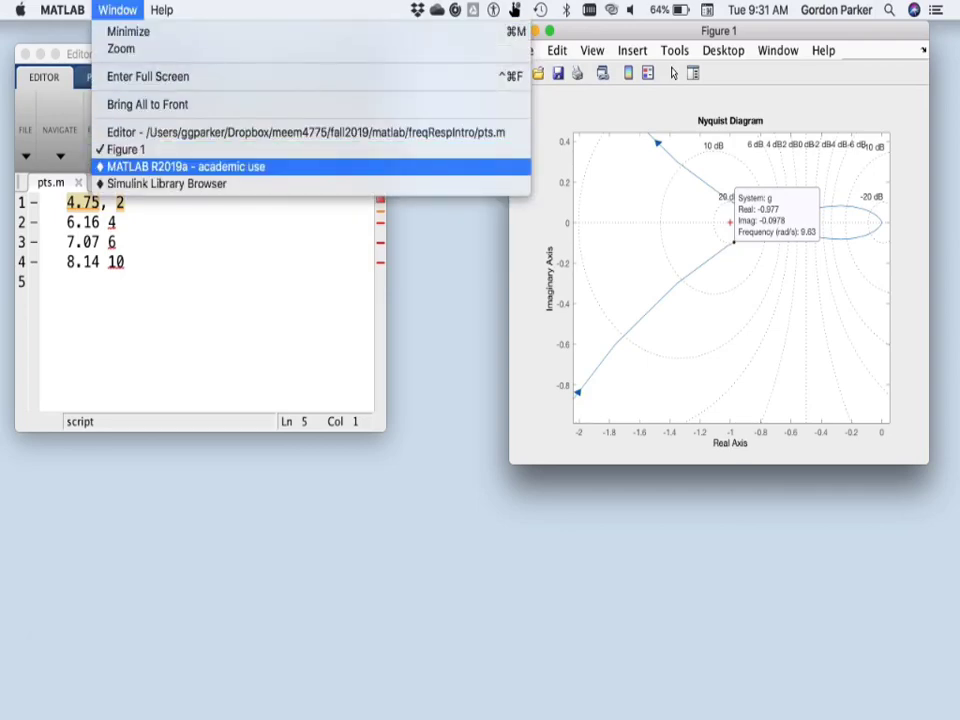
# Define the closed loop gcl=feedback(g,1); and plot bode(gcl).
pyautogui.press('Return')
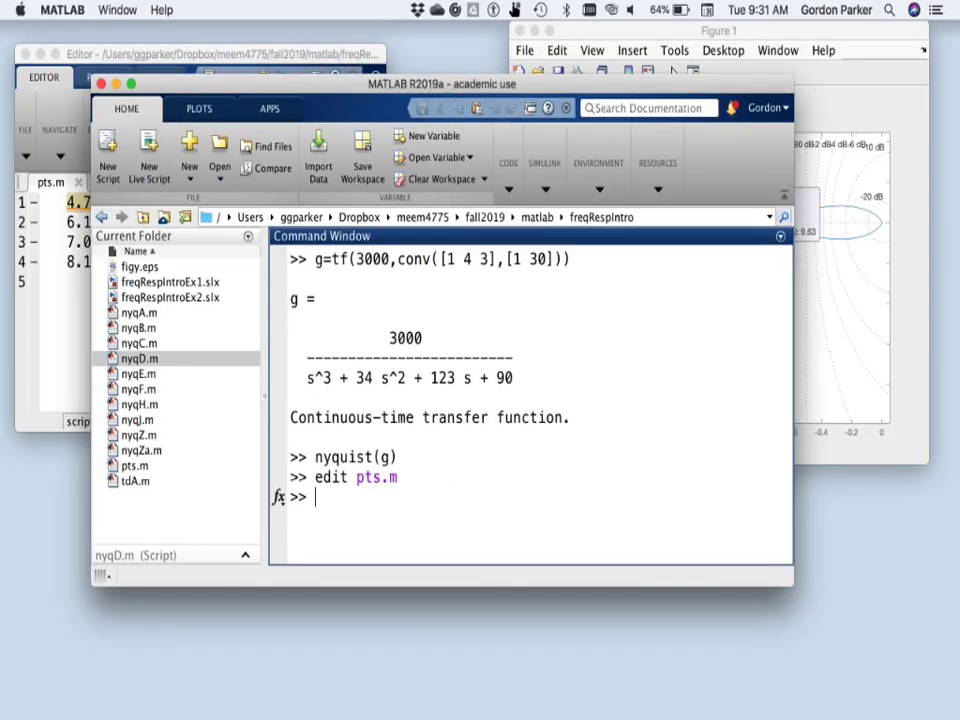
pyautogui.write('gcl=feedb')
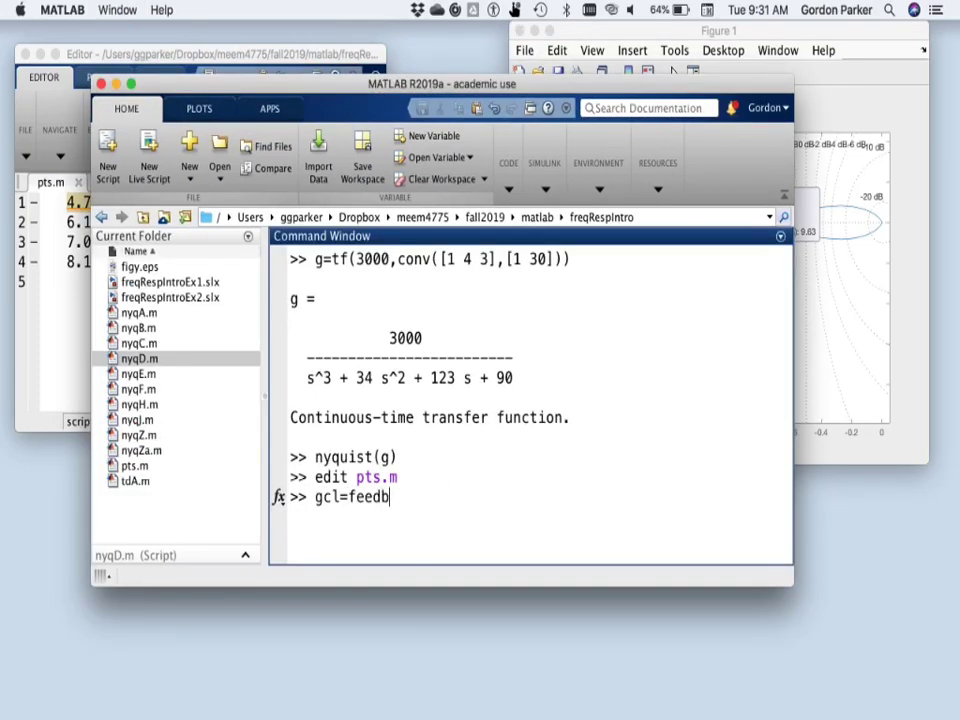
pyautogui.write('ack(g,1);')
pyautogui.press('Return')
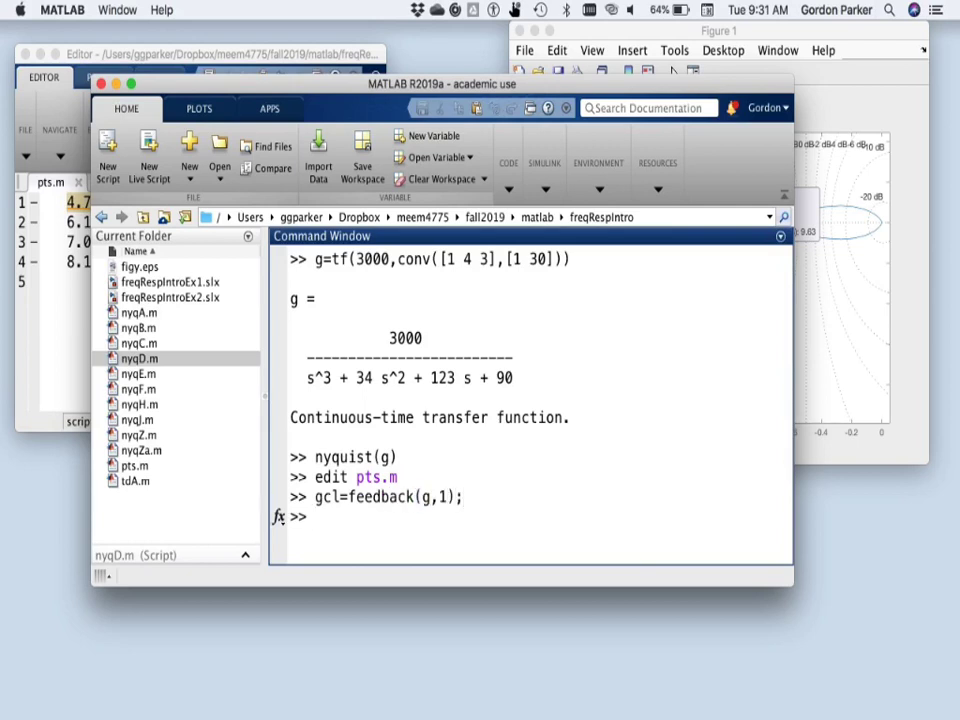
pyautogui.write('bode(gcl)')
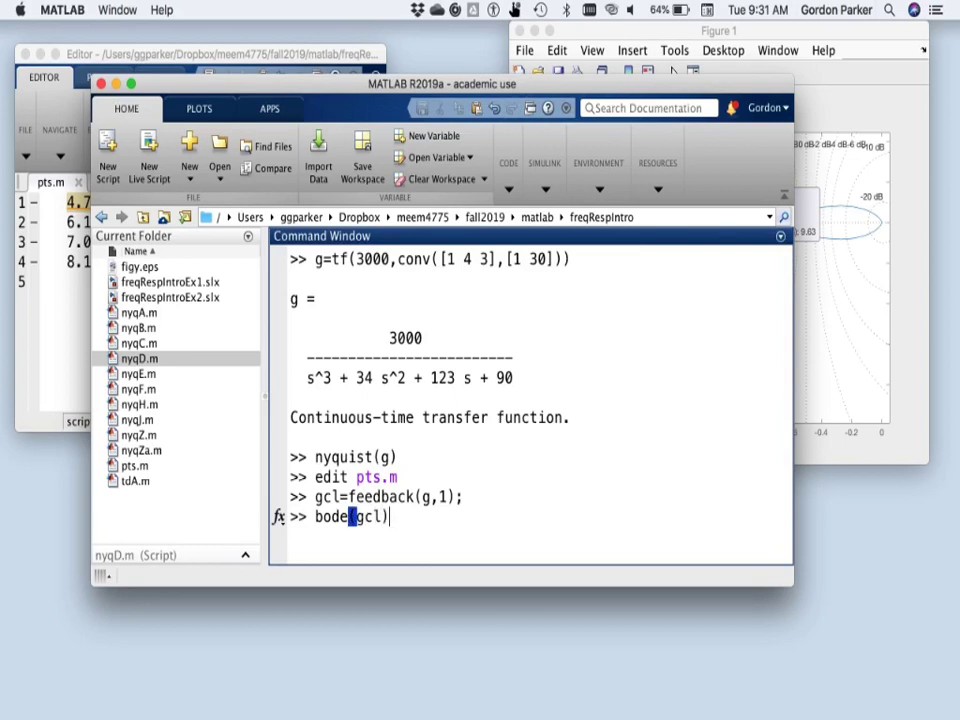
pyautogui.press('Return')
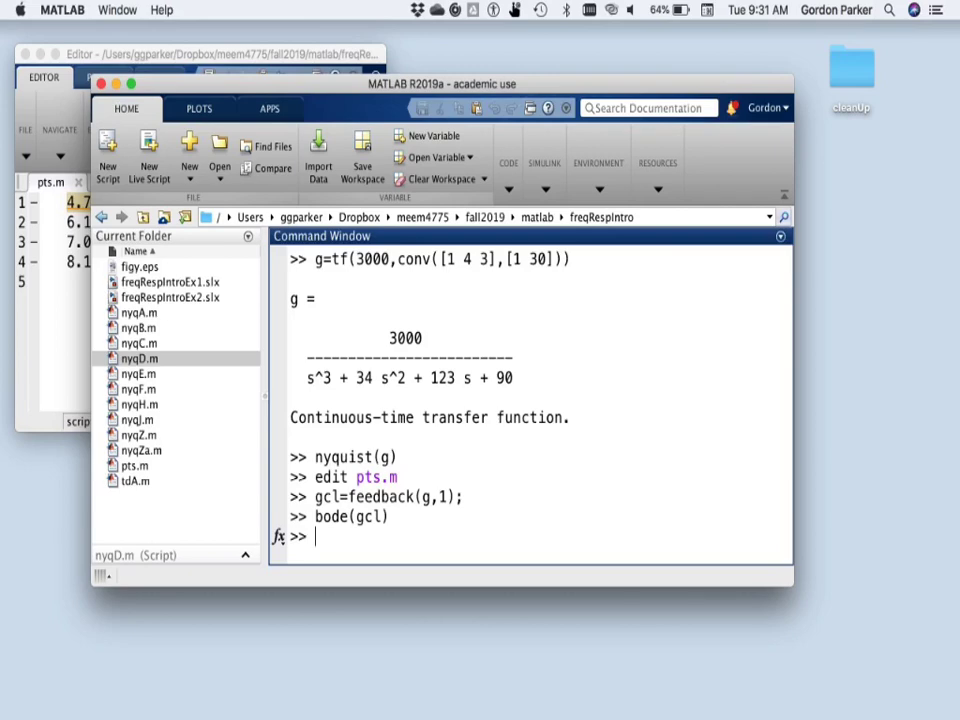
# Rerun nyquist(g) from history, then show bode(gcl) in Figure 2 with figure(2).
pyautogui.write('f')
pyautogui.press('BackSpace')
pyautogui.press('Up')
pyautogui.press('Up')
pyautogui.press('Up')
pyautogui.press('Up')
pyautogui.press('Return')
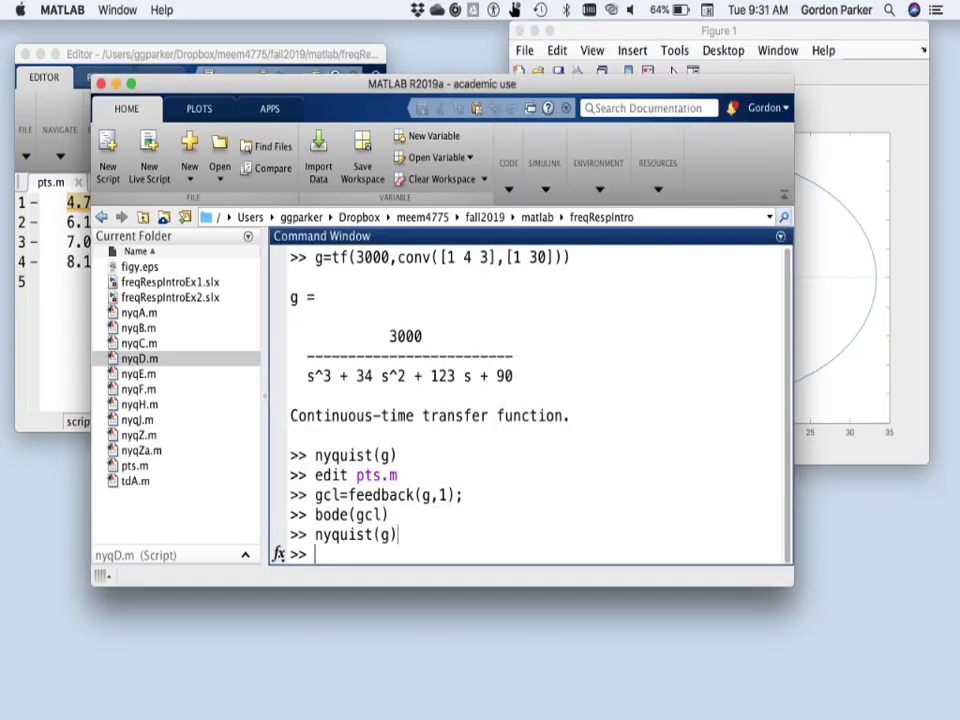
pyautogui.write('figure(2)')
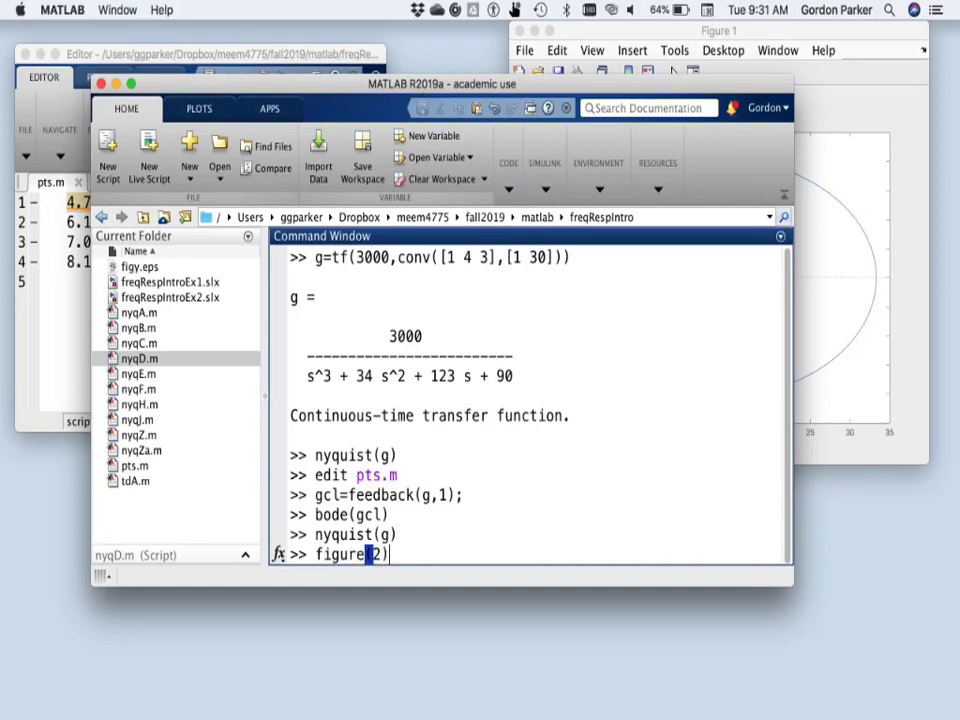
pyautogui.write(';bode(gcl')
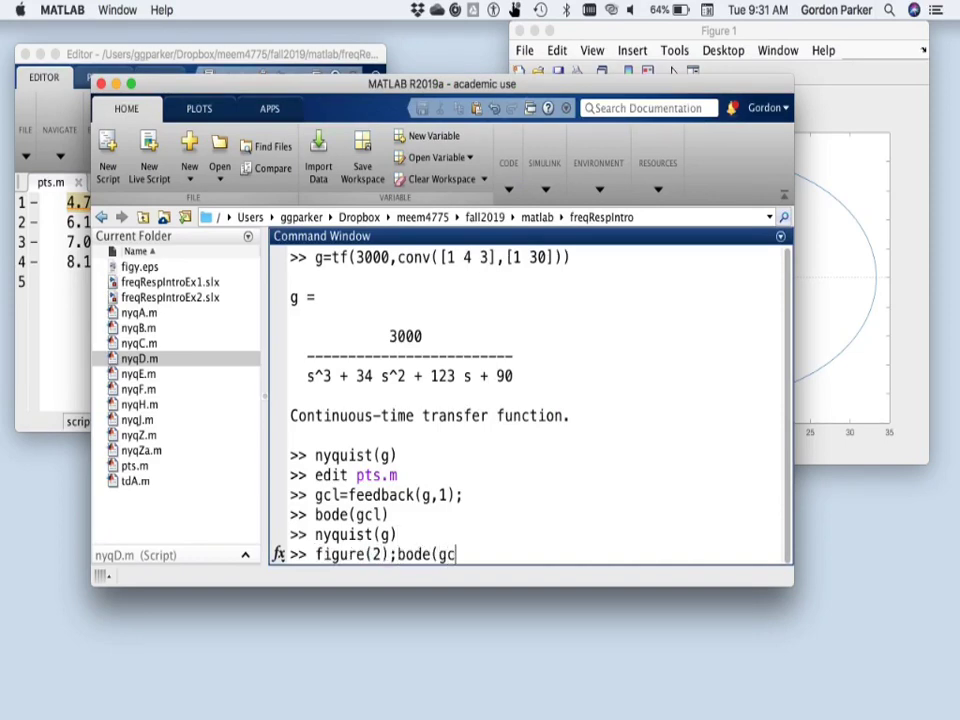
pyautogui.write(')')
pyautogui.press('Return')
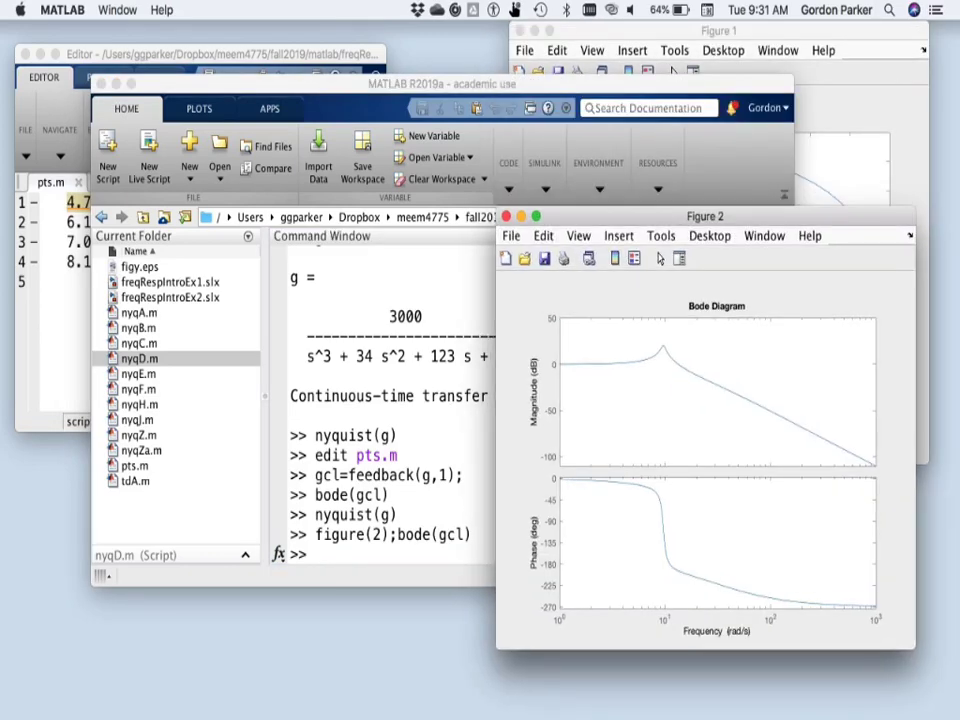
# Re-enable the dB M-circle grid and zoom the Nyquist plot to about -2.5 to 0.5 real.
pyautogui.press('super+grave')
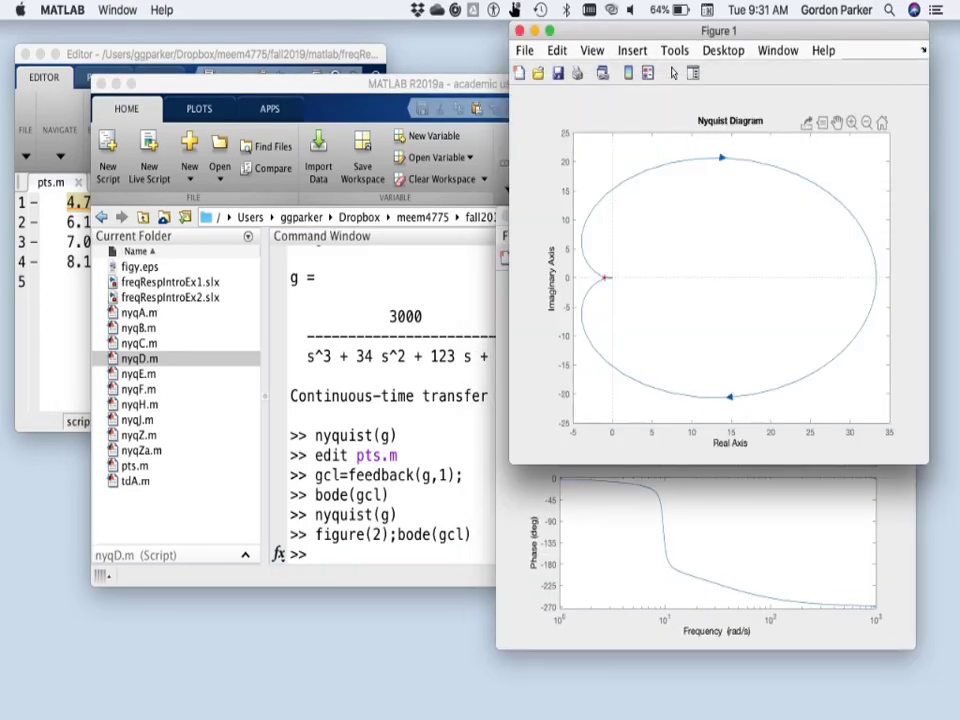
pyautogui.rightClick(651, 244)
pyautogui.click(672, 313)
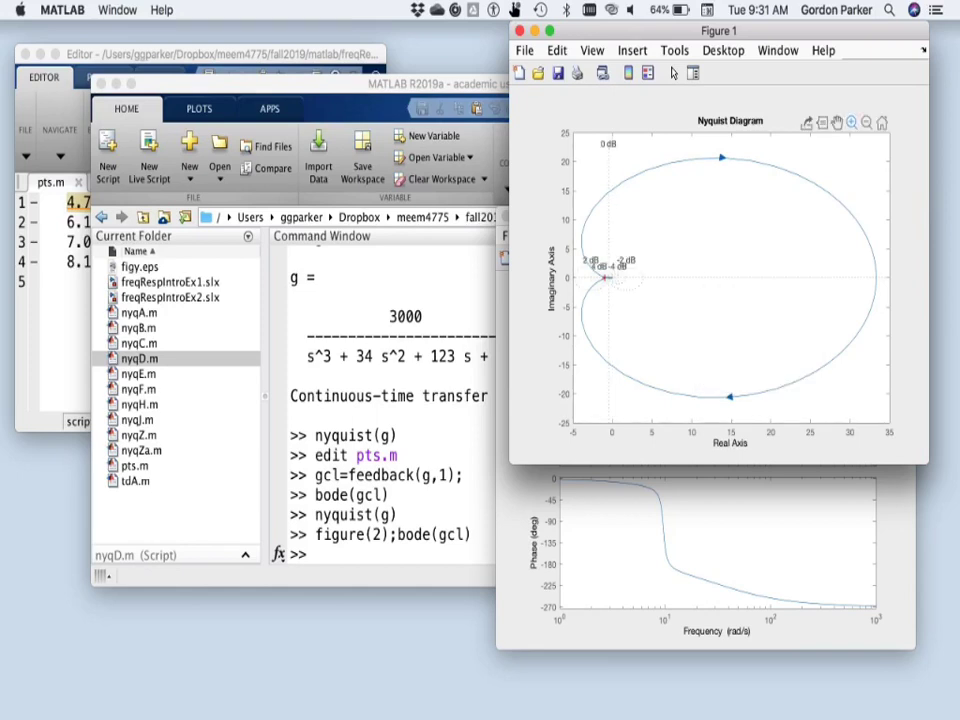
pyautogui.moveTo(575, 240); pyautogui.dragTo(640, 316)
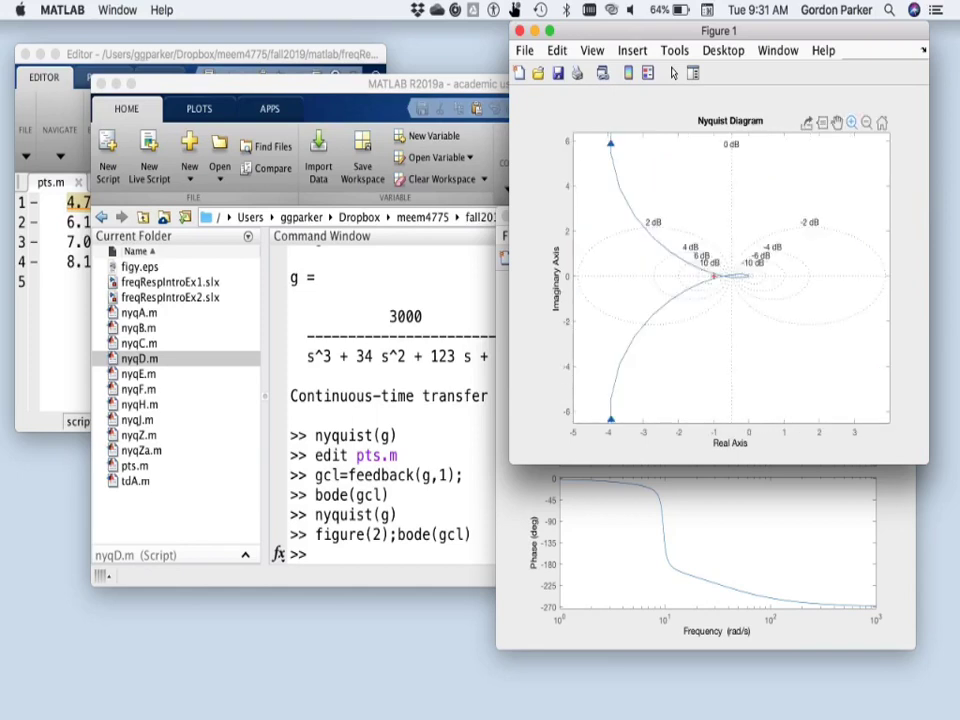
pyautogui.moveTo(806, 226); pyautogui.dragTo(641, 319)
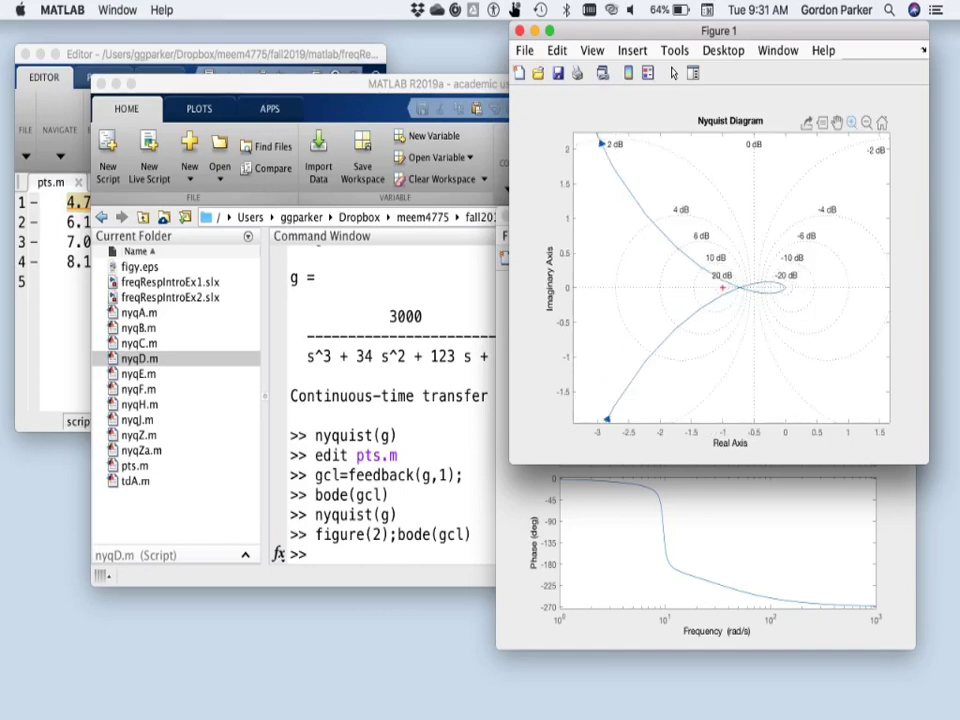
pyautogui.moveTo(817, 211); pyautogui.dragTo(628, 365)
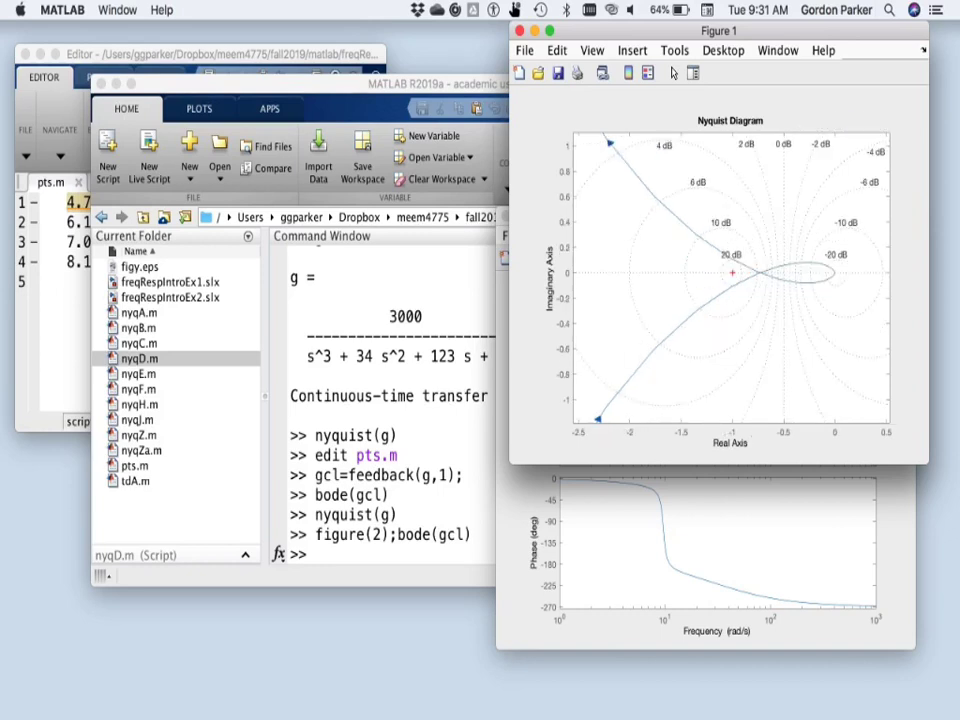
# Toggle axes editing on and off, then raise a data tip on the curve's lower branch.
pyautogui.click(673, 73)
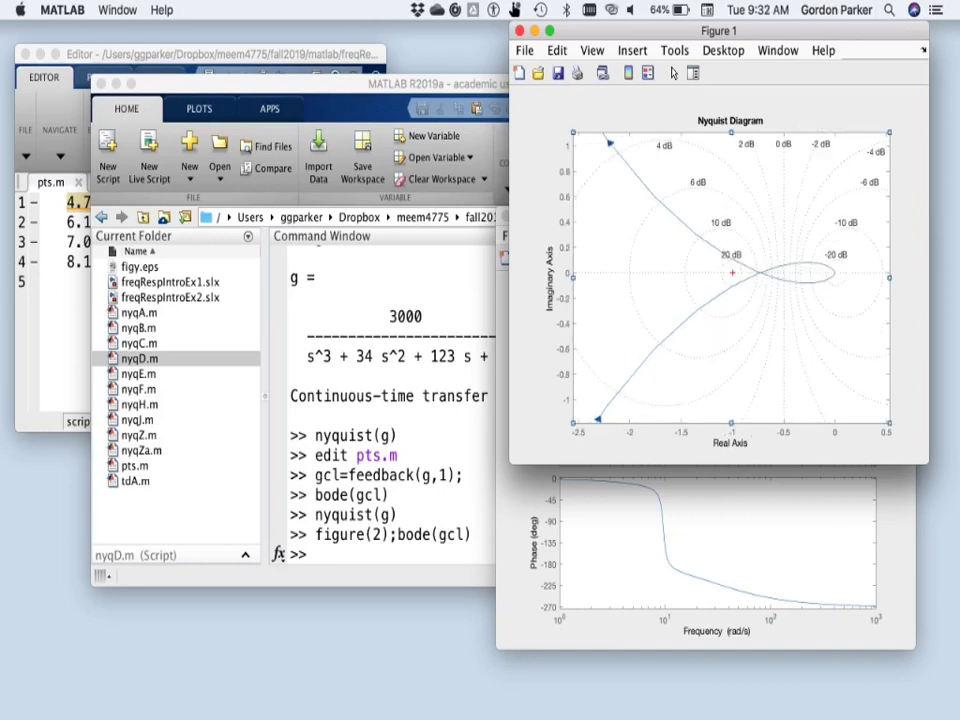
pyautogui.click(673, 73)
pyautogui.moveTo(691, 322)
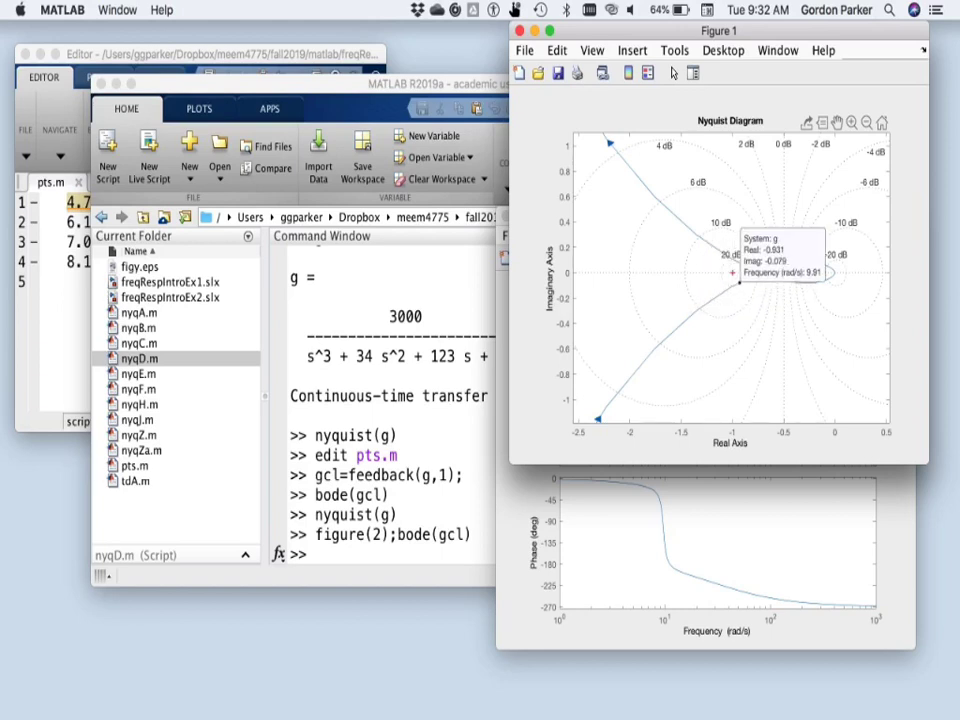
# Slide the Nyquist data tip to about 6.9 rad/s and bring the Figure 2 Bode diagram forward.
pyautogui.moveTo(738, 283); pyautogui.dragTo(653, 349)
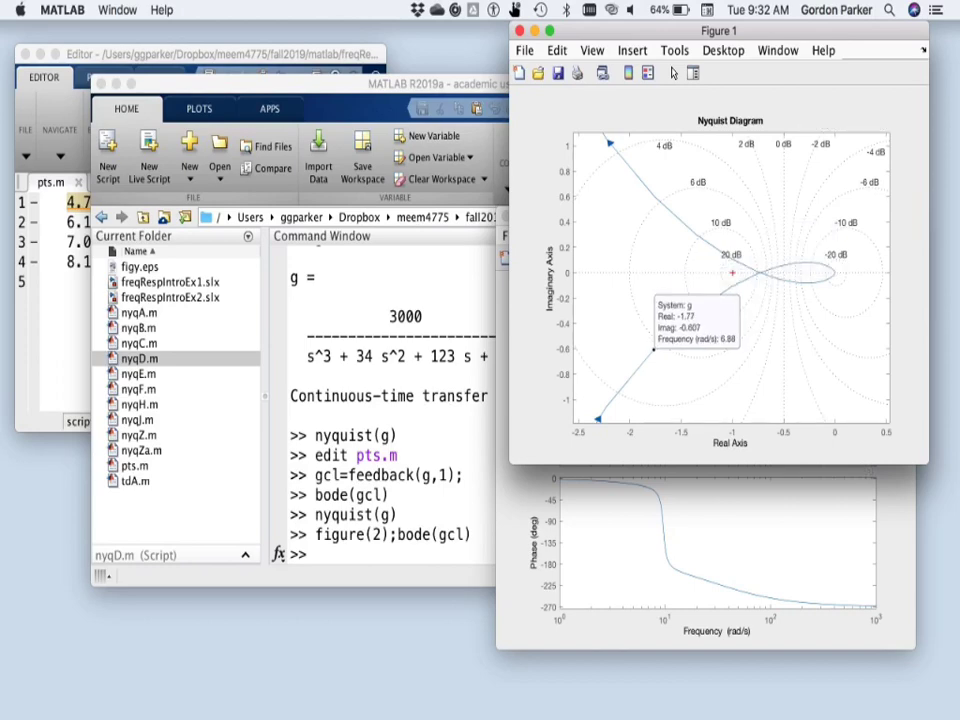
pyautogui.press('super+grave')
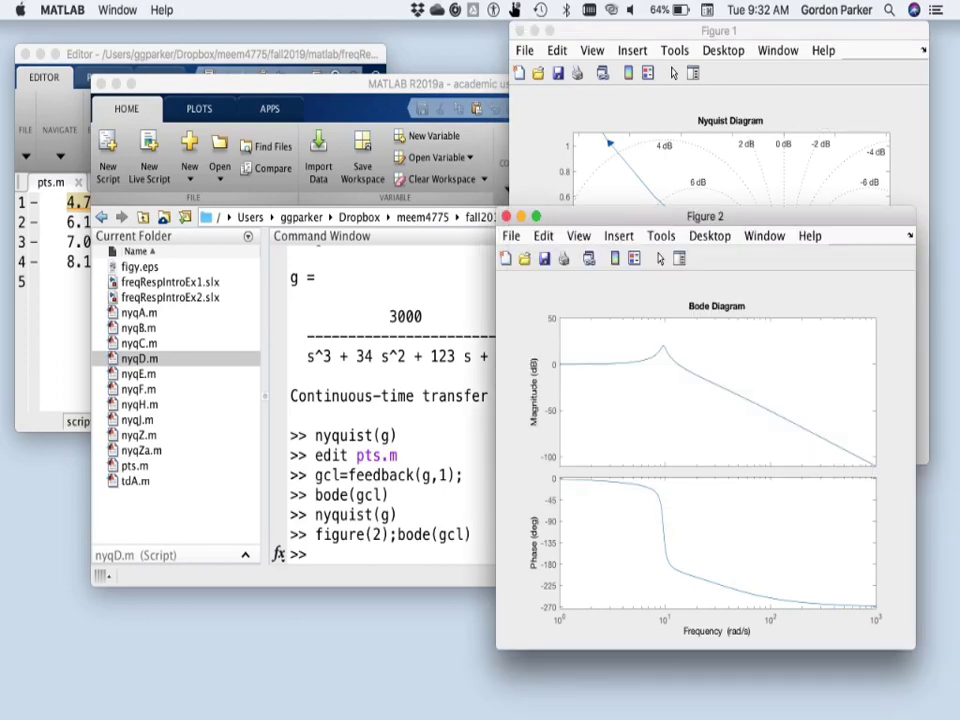
# Turn on the Bode plot grid and mark the resonant peak at 9.56 rad/s, 19.7 dB.
pyautogui.rightClick(637, 412)
pyautogui.click(661, 481)
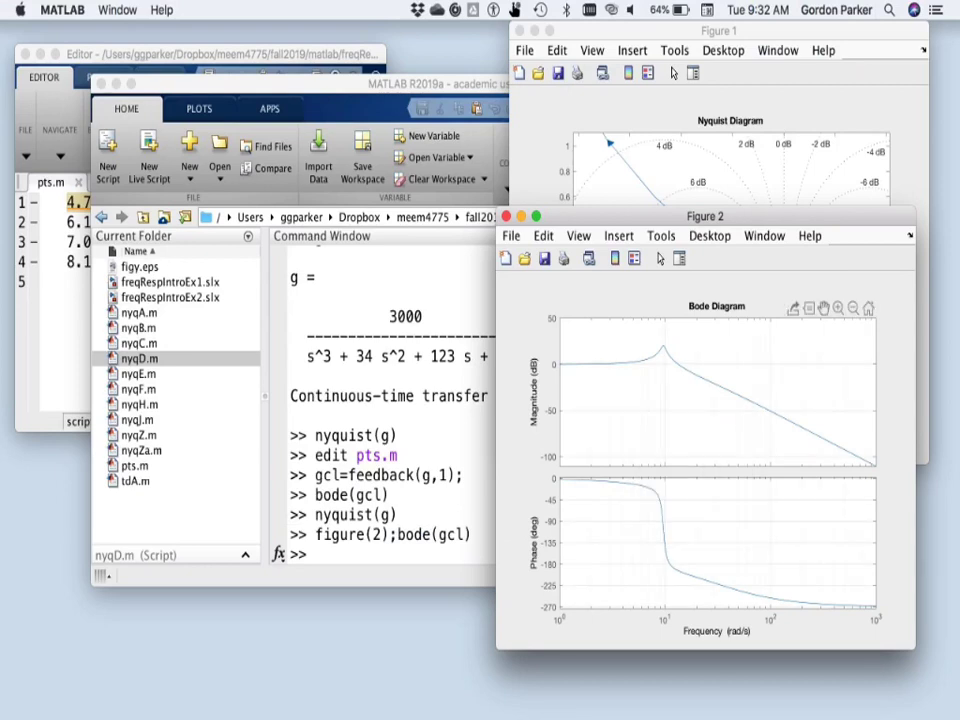
pyautogui.click(661, 350)
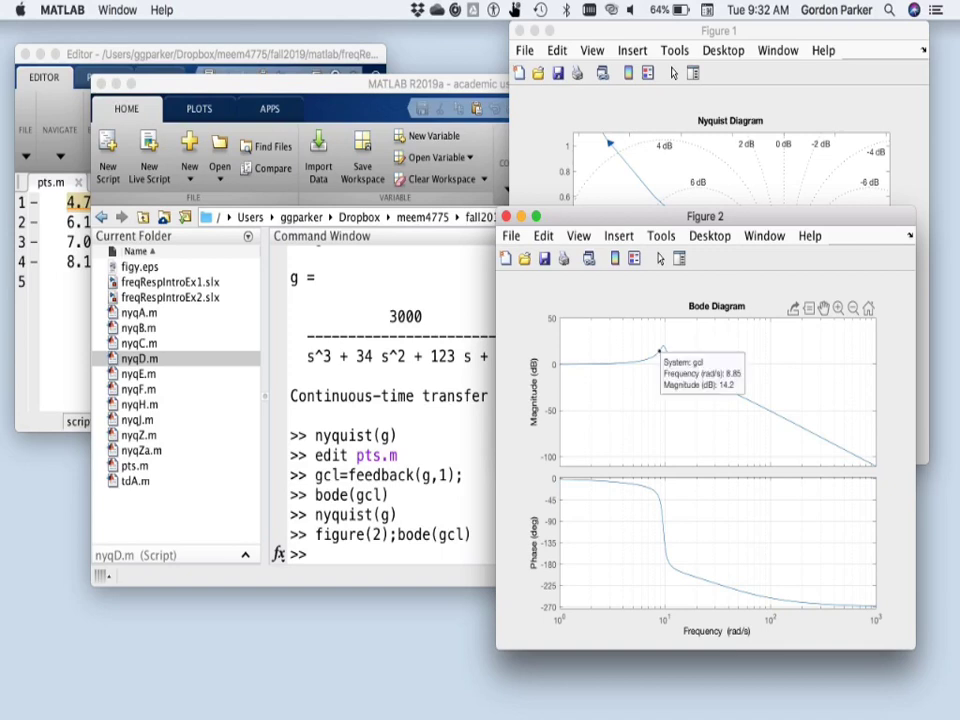
pyautogui.moveTo(661, 350); pyautogui.dragTo(662, 346)
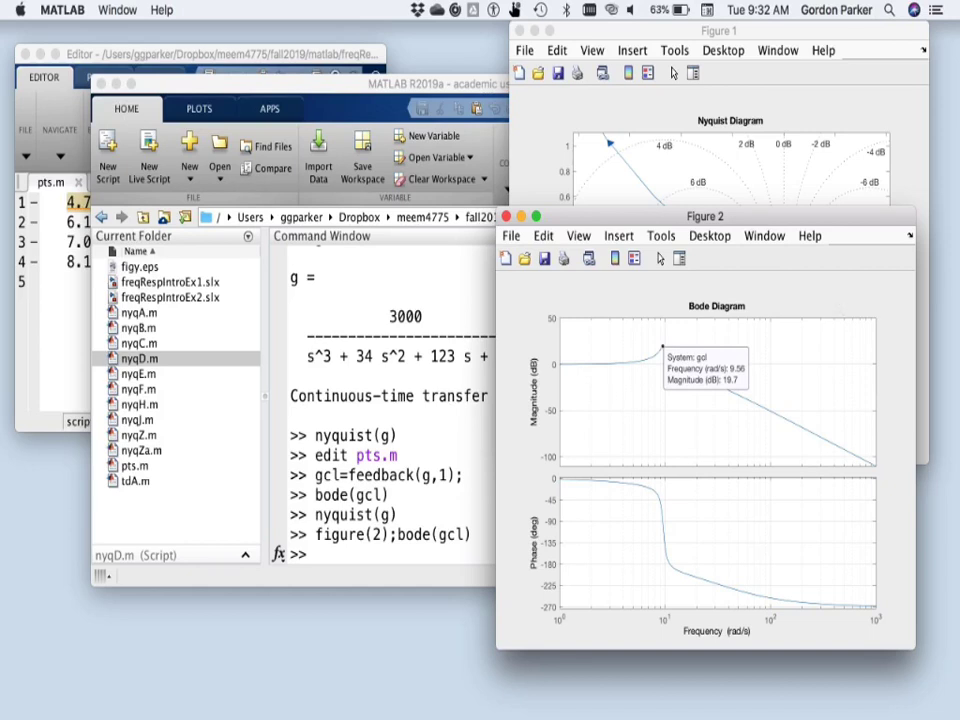
# Step the Nyquist data tip to 14.6 rad/s (Real -0.409, Imag 0.0731), then return to Figure 2.
pyautogui.press('super+grave')
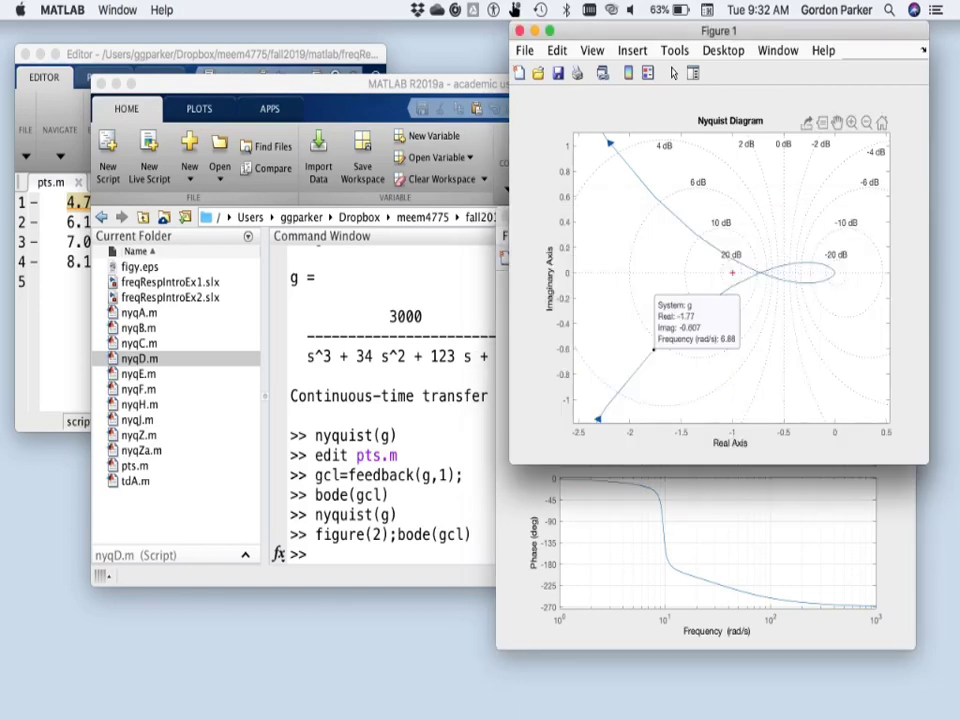
pyautogui.press('Right')
pyautogui.press('Right')
pyautogui.press('Right')
pyautogui.press('Right')
pyautogui.press('Right')
pyautogui.press('Right')
pyautogui.press('Right')
pyautogui.press('Right')
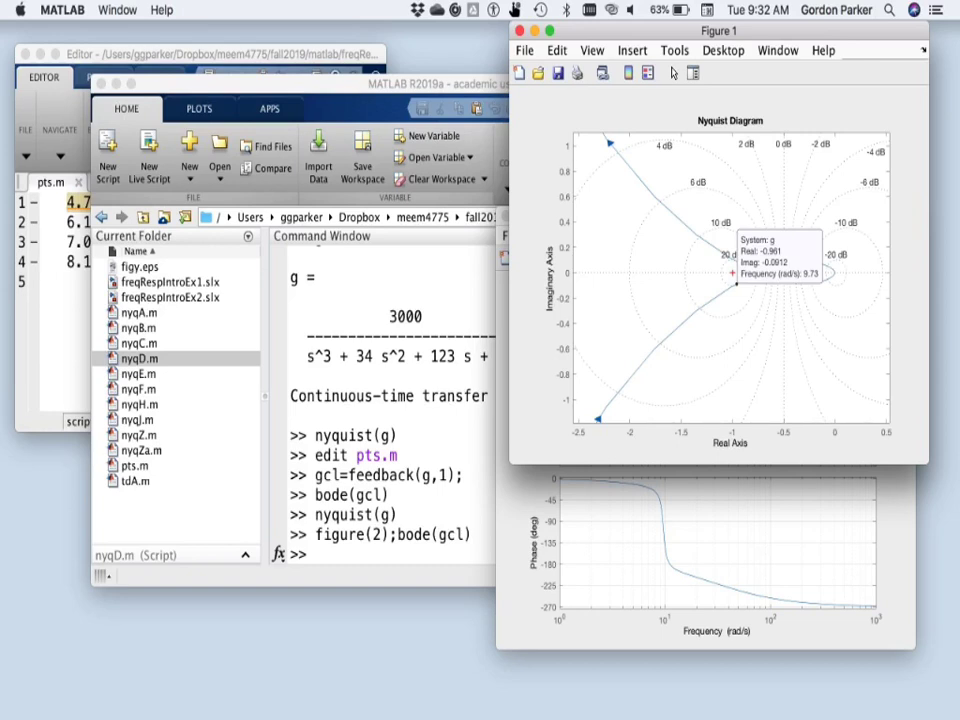
pyautogui.press('Left')
pyautogui.press('Left')
pyautogui.press('Left')
pyautogui.press('Left')
pyautogui.press('Left')
pyautogui.press('Left')
pyautogui.press('Left')
pyautogui.press('Left')
pyautogui.press('Left')
pyautogui.press('Left')
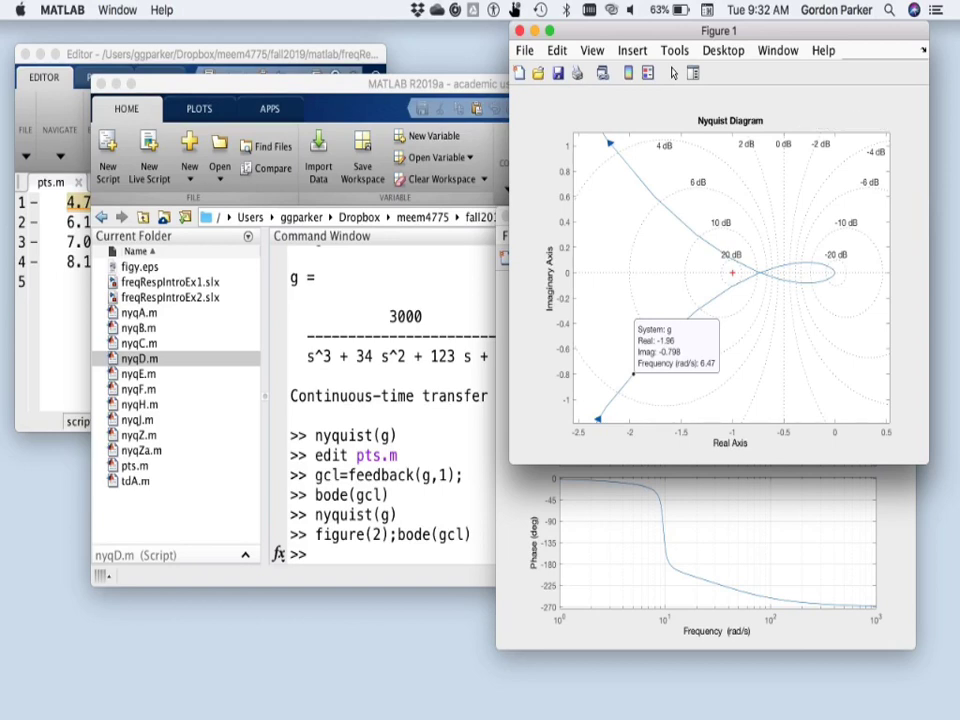
pyautogui.press('Right')
pyautogui.press('Right')
pyautogui.press('Right')
pyautogui.press('Right')
pyautogui.press('Right')
pyautogui.press('Right')
pyautogui.press('Right')
pyautogui.press('Right')
pyautogui.press('Right')
pyautogui.press('Right')
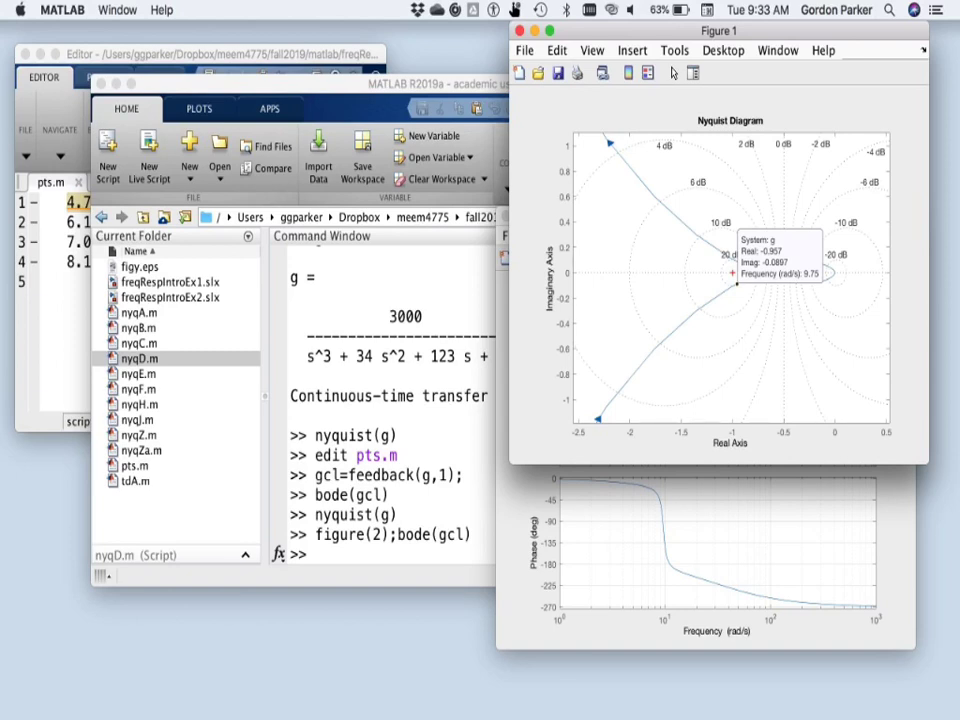
pyautogui.press('Right')
pyautogui.press('Right')
pyautogui.press('Right')
pyautogui.press('Right')
pyautogui.press('Right')
pyautogui.press('Right')
pyautogui.press('Right')
pyautogui.press('Right')
pyautogui.press('Right')
pyautogui.press('Right')
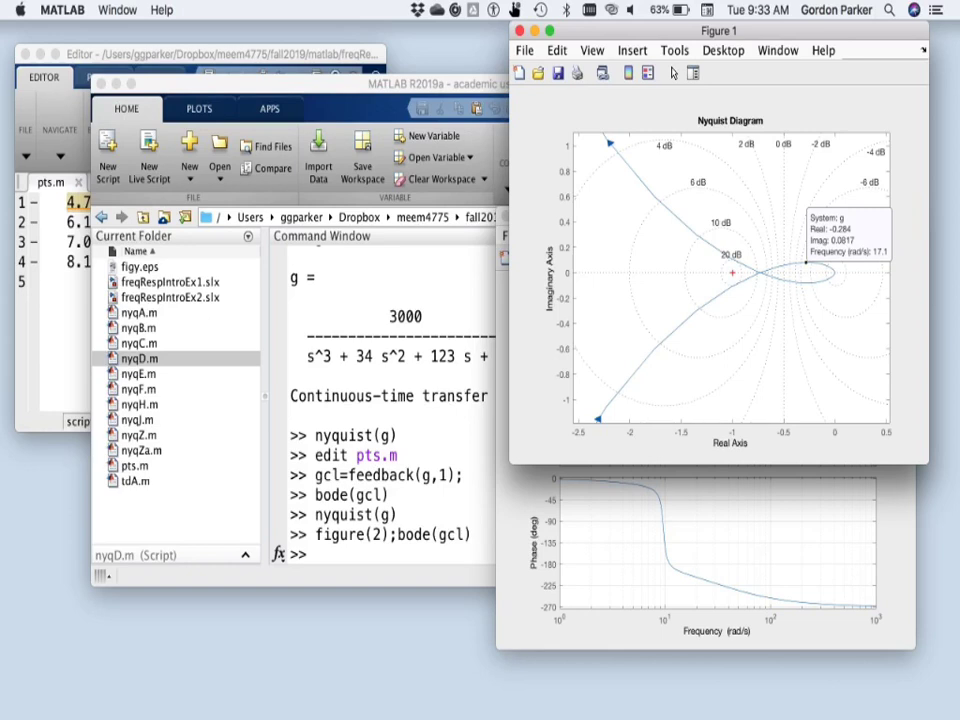
pyautogui.press('Left')
pyautogui.press('Left')
pyautogui.press('Left')
pyautogui.press('Left')
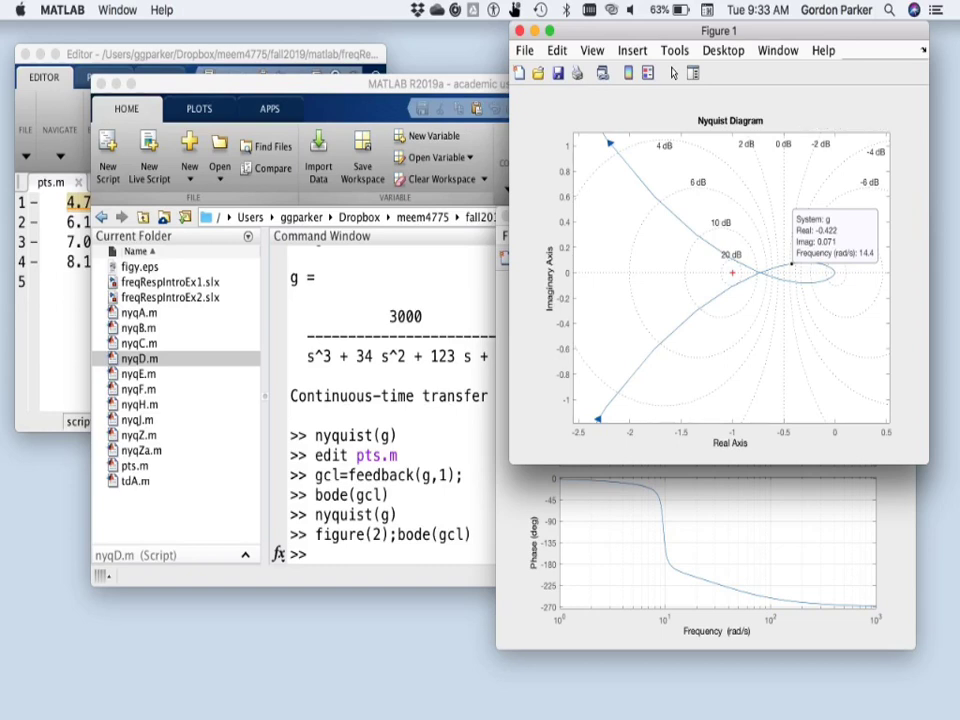
pyautogui.press('Left')
pyautogui.press('Right')
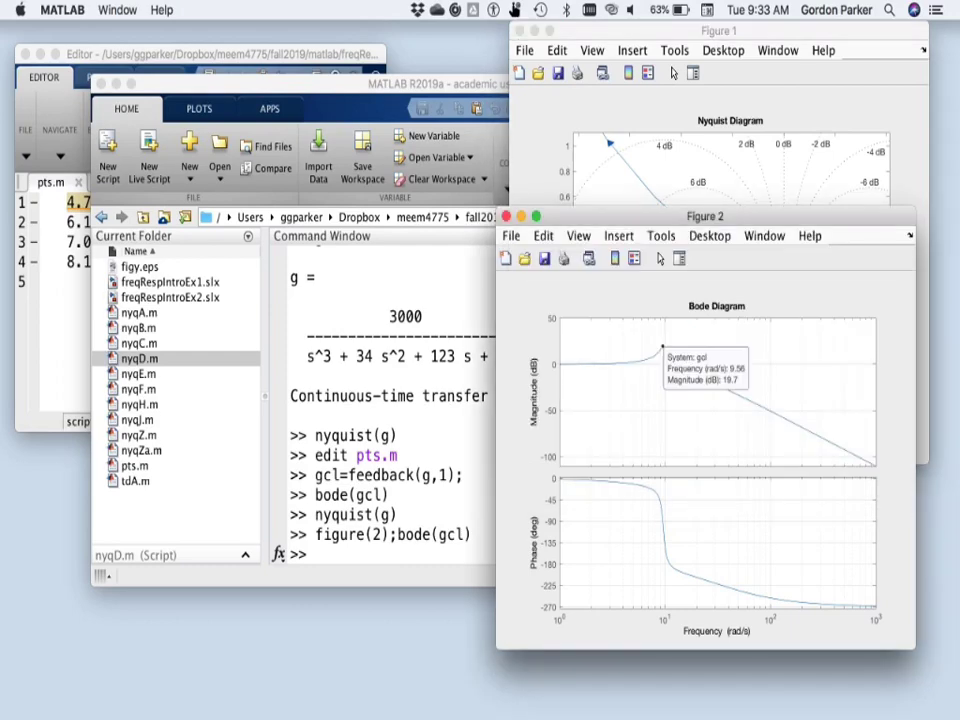
# Place Figure 2 left of the Nyquist plot and step its data tip to 14.6 rad/s, -3.18 dB.
pyautogui.moveTo(705, 216); pyautogui.dragTo(305, 150)
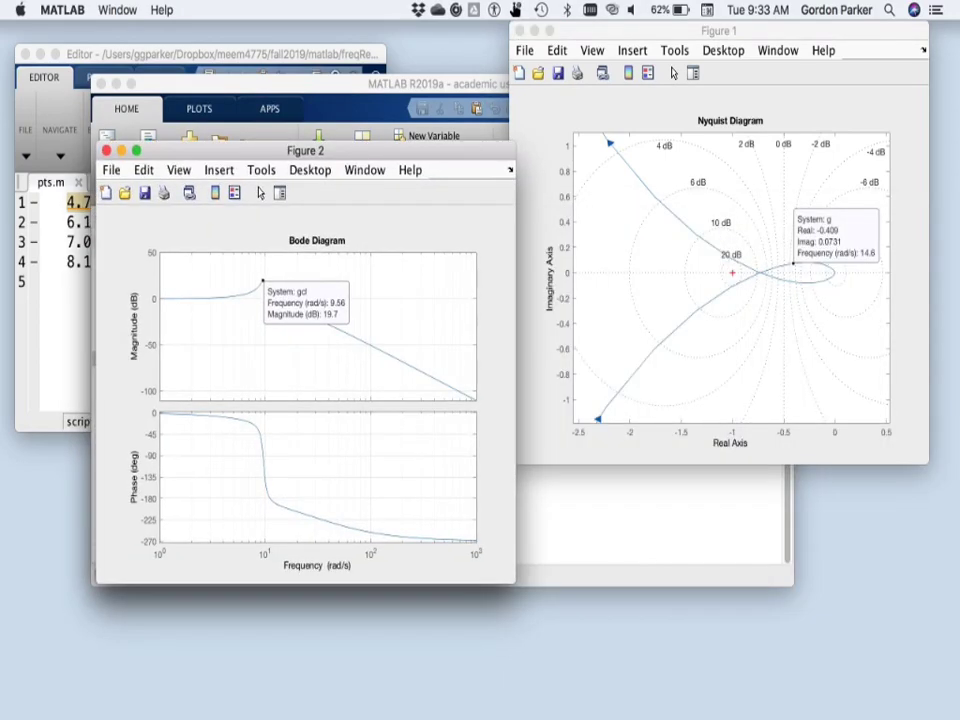
pyautogui.press('Right')
pyautogui.press('Right')
pyautogui.press('Right')
pyautogui.press('Right')
pyautogui.press('Right')
pyautogui.press('Right')
pyautogui.press('Right')
pyautogui.press('Right')
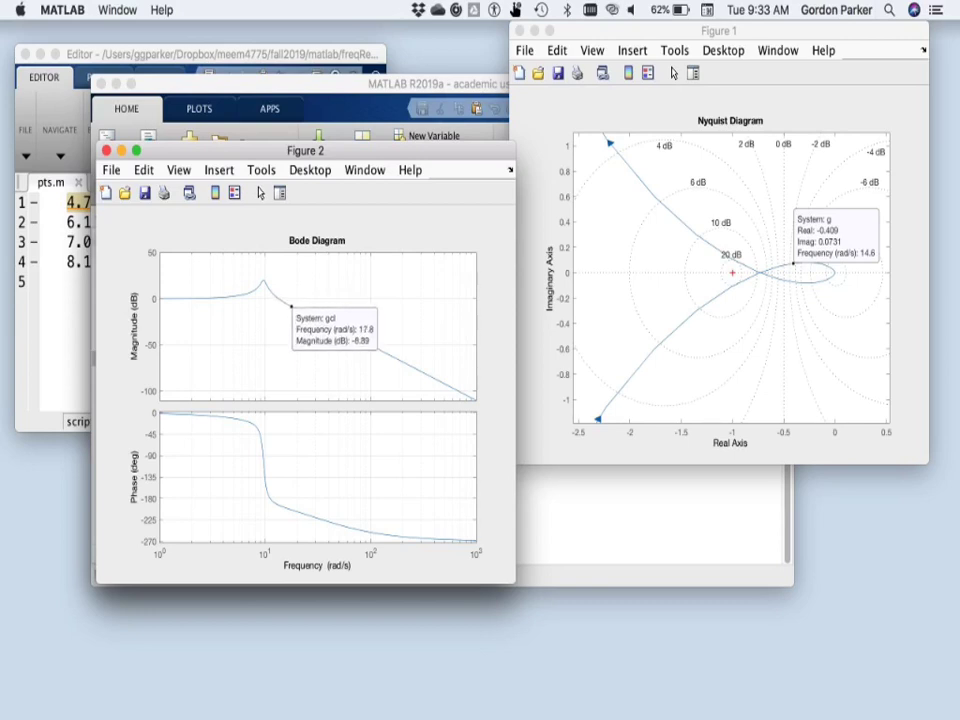
pyautogui.press('Left')
pyautogui.press('Left')
pyautogui.press('Left')
pyautogui.press('Left')
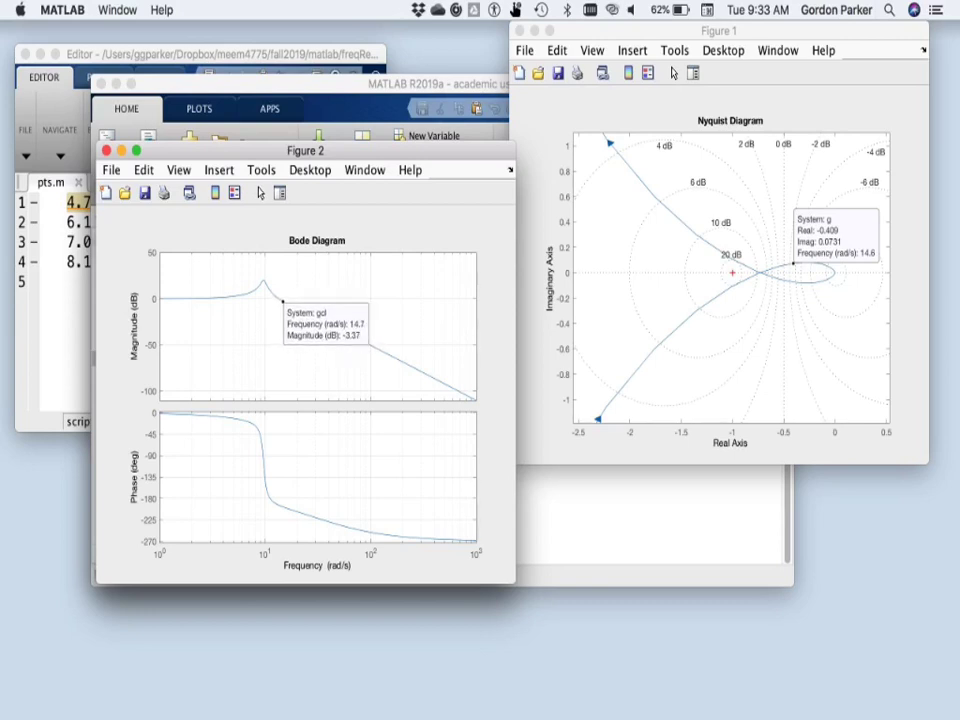
pyautogui.press('Left')
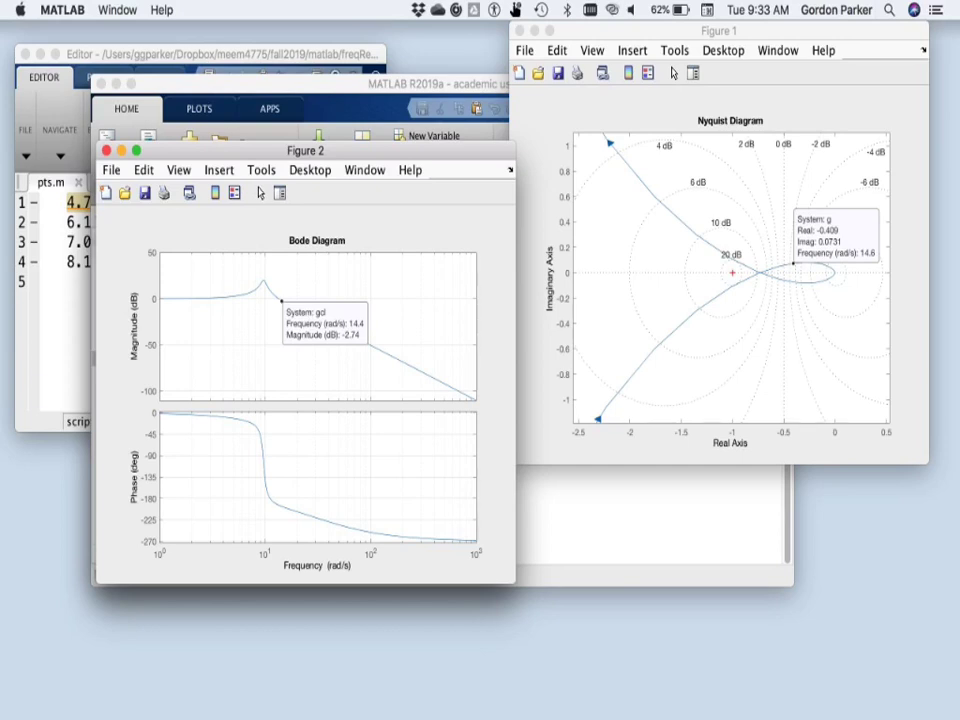
pyautogui.press('Right')
pyautogui.press('Left')
pyautogui.press('Left')
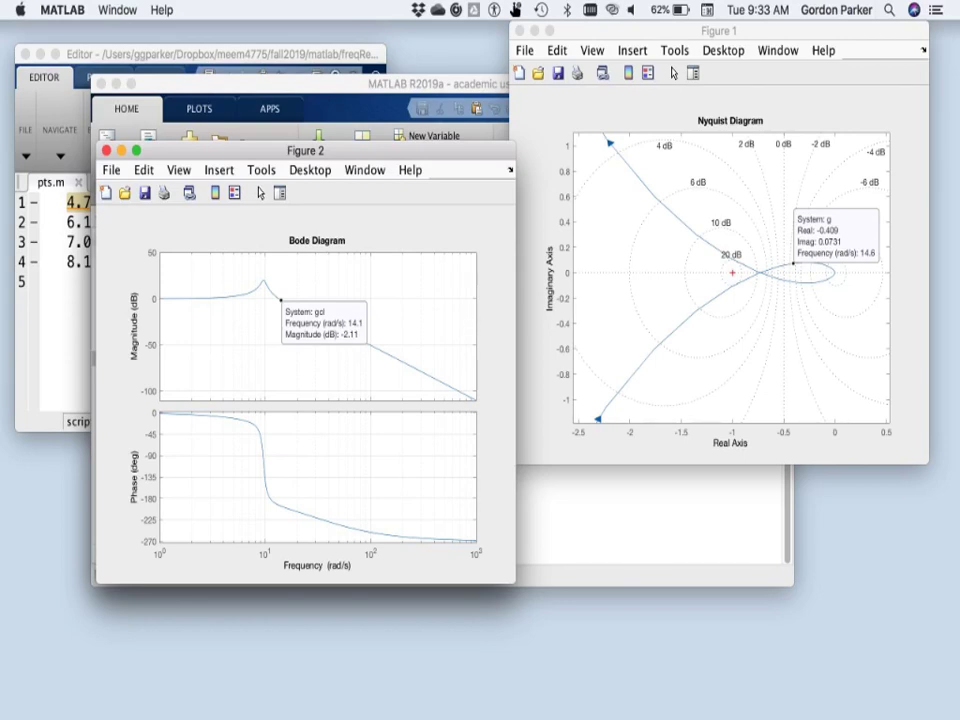
pyautogui.press('Right')
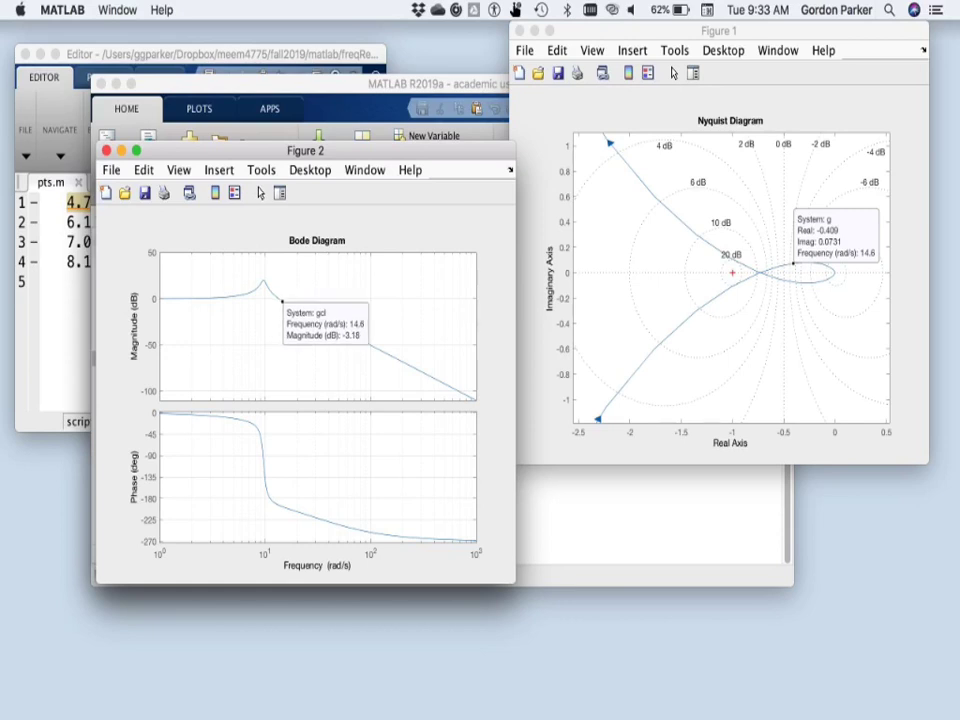
pyautogui.press('Left')
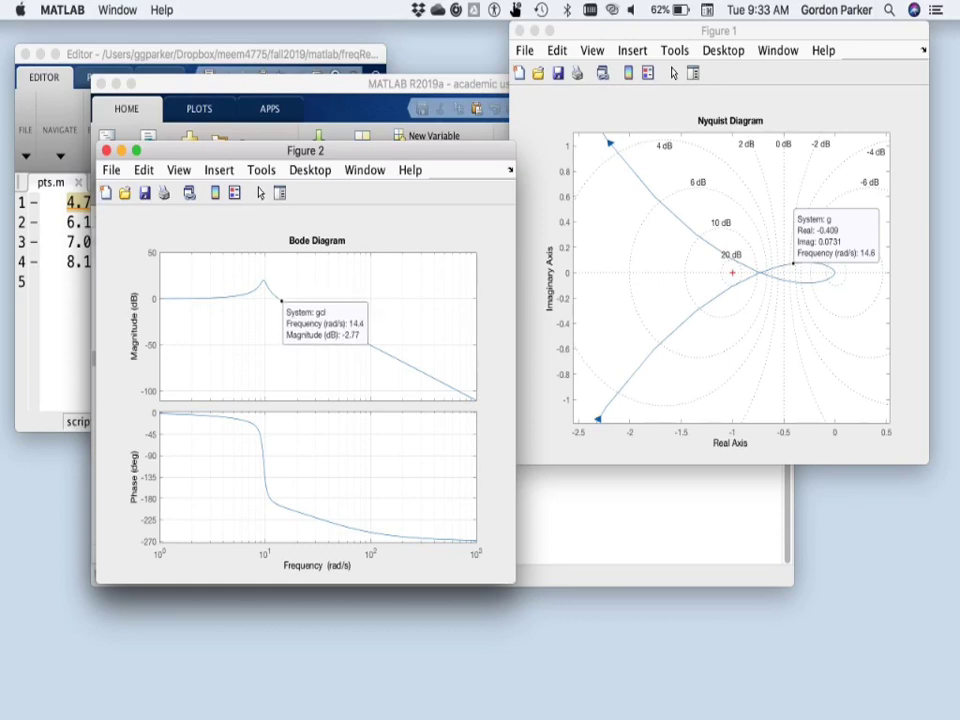
pyautogui.press('Right')
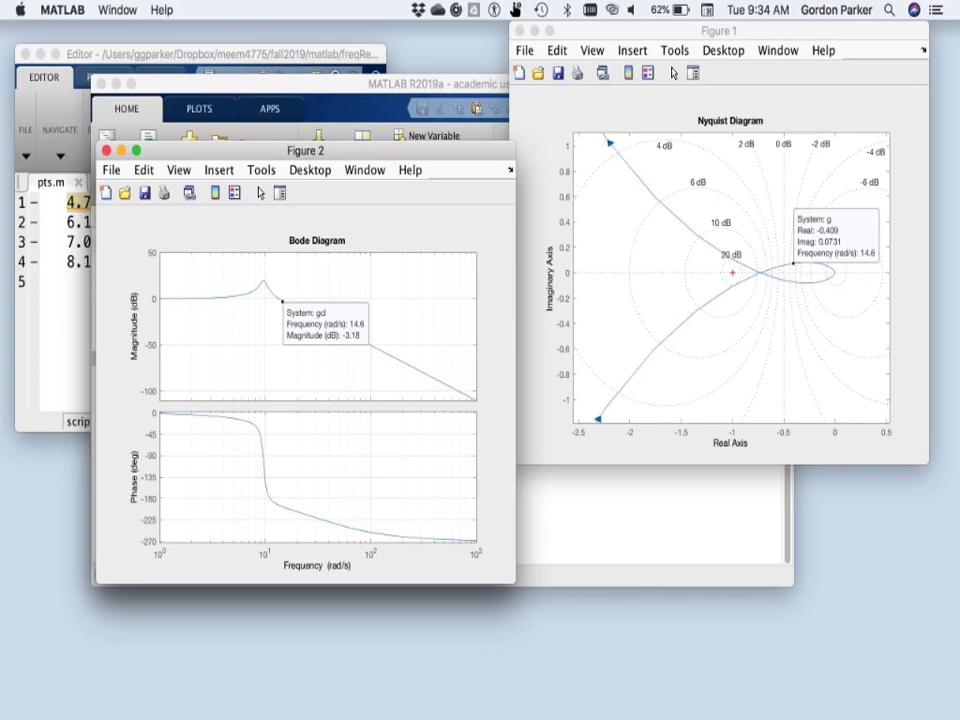
# Move Figure 2 clear of pts.m and drag its data tip to 4.82 rad/s, 2.12 dB.
pyautogui.press('super+grave')
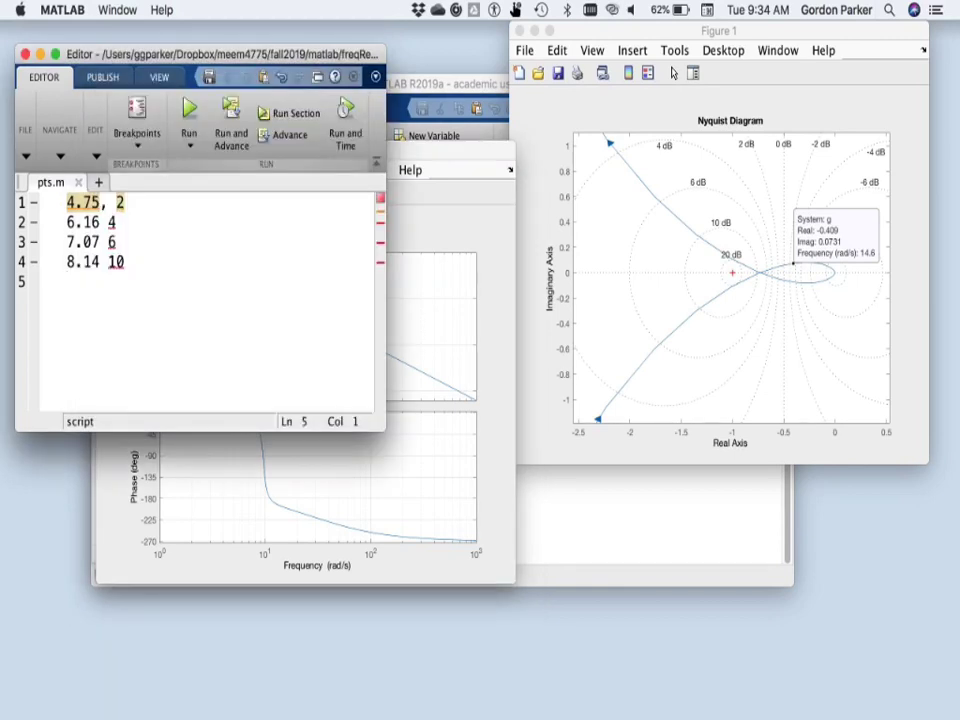
pyautogui.press('super+grave')
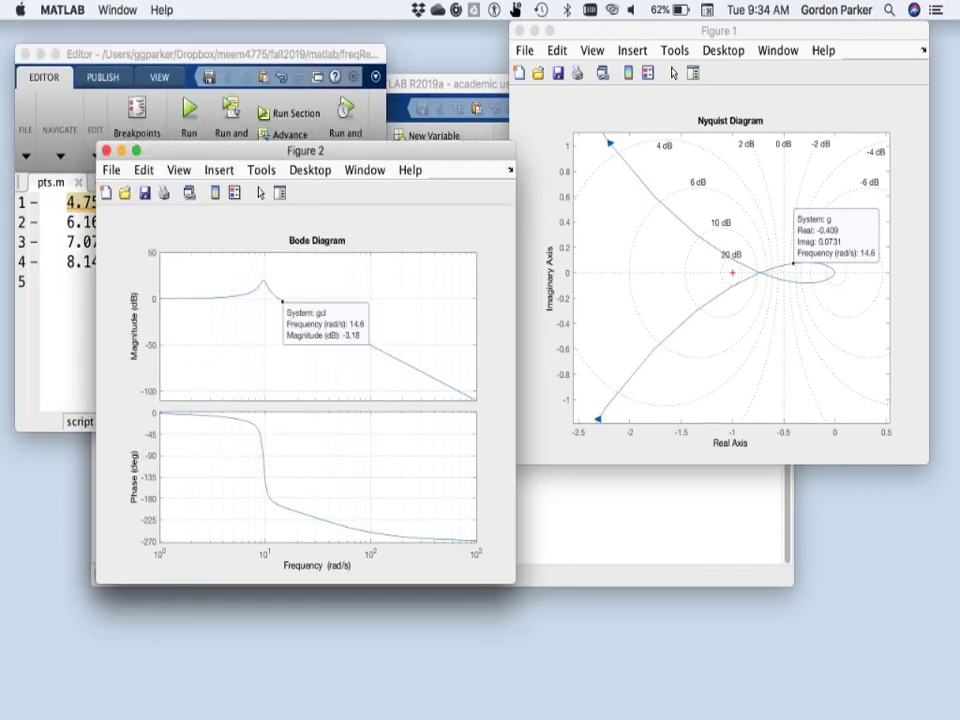
pyautogui.moveTo(305, 150); pyautogui.dragTo(667, 159)
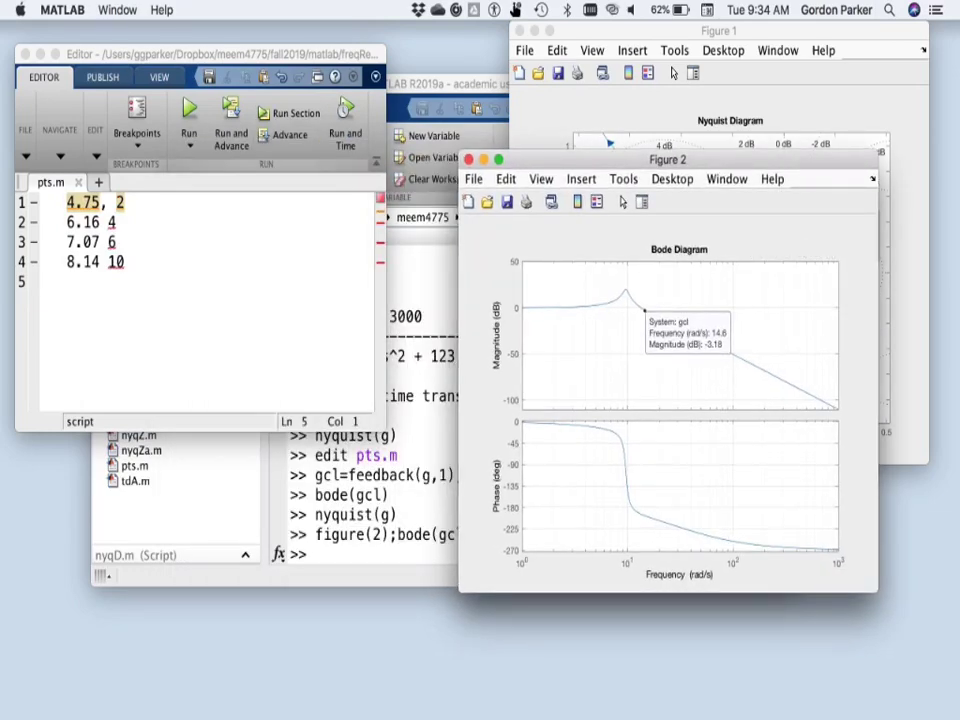
pyautogui.click(125, 202)
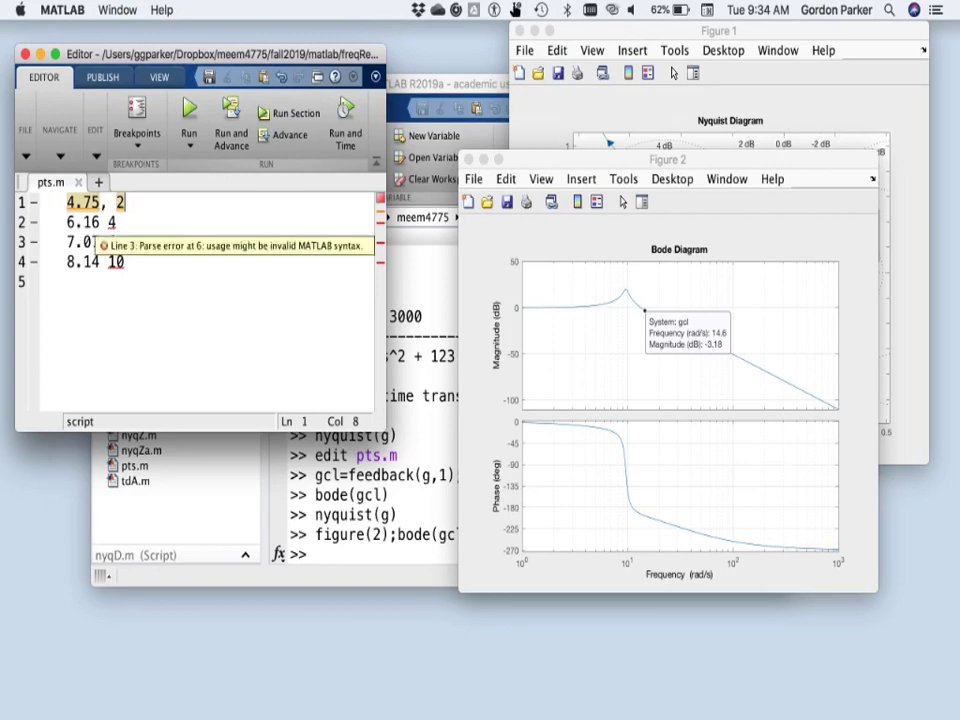
pyautogui.moveTo(644, 310); pyautogui.dragTo(593, 305)
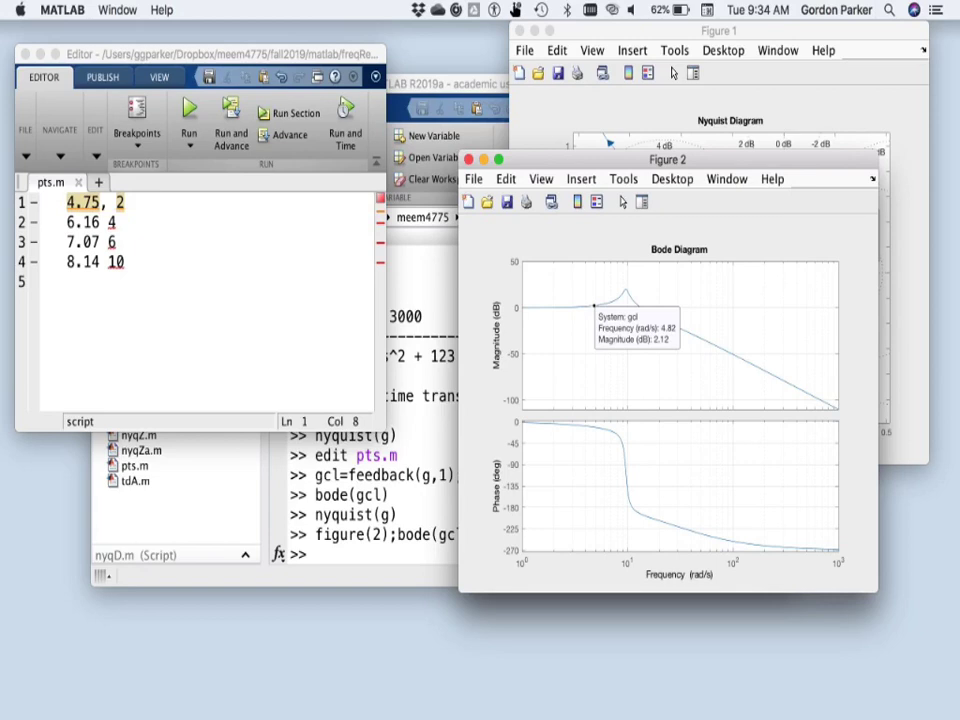